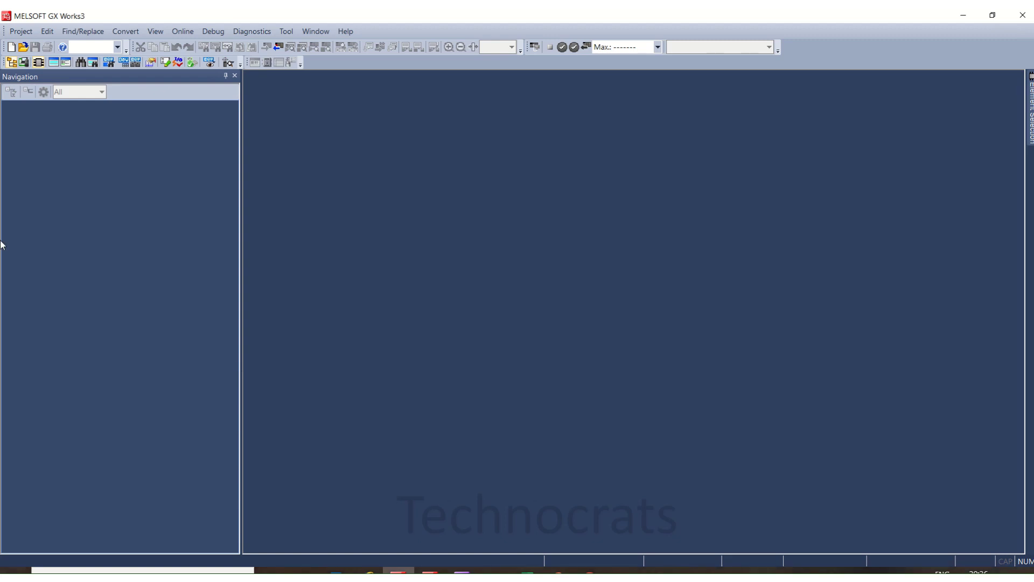
# - Create the new FX5U ladder project and accept adding the module labels
pyautogui.click(13, 48)
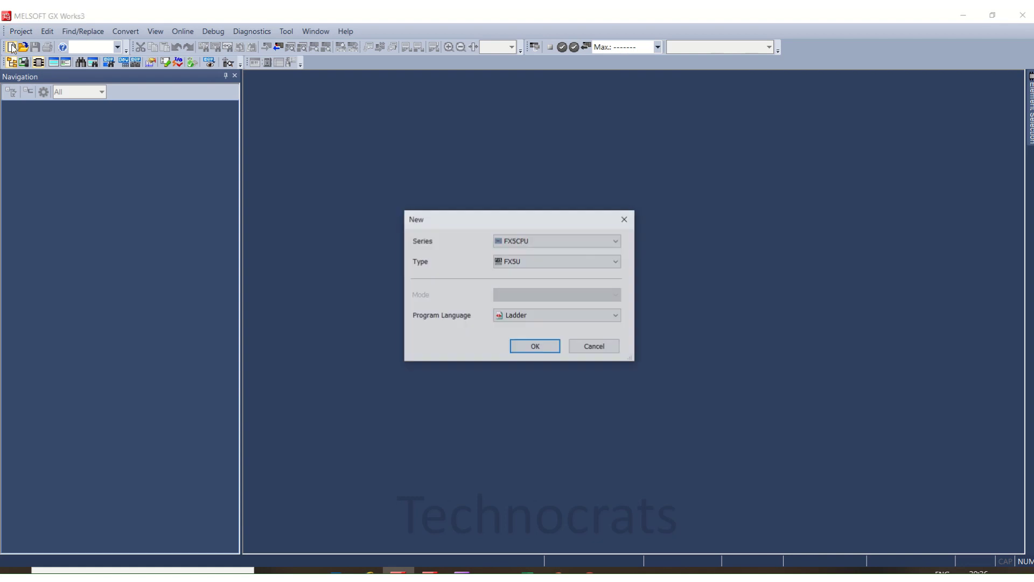
pyautogui.click(515, 346)
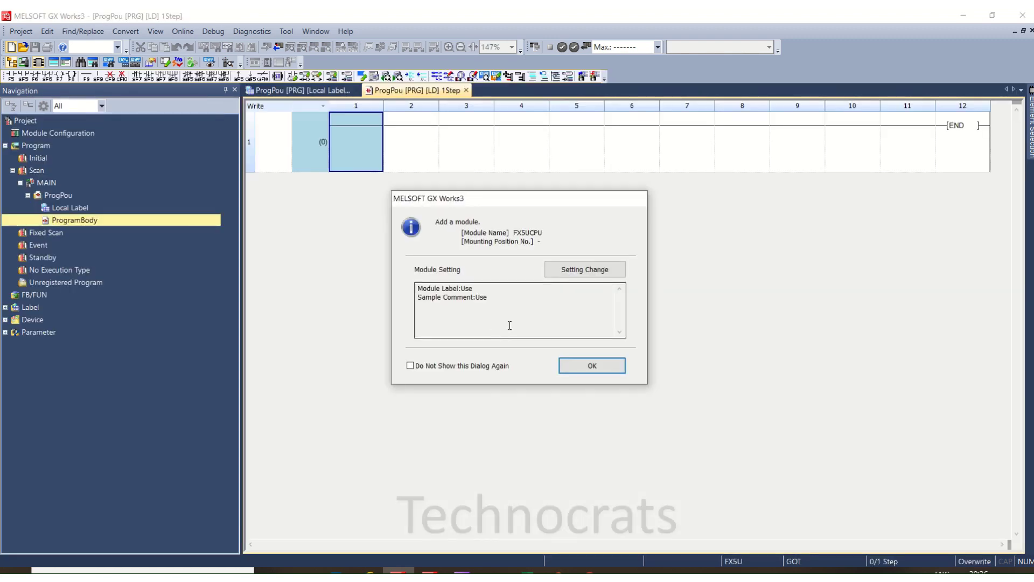
pyautogui.click(591, 365)
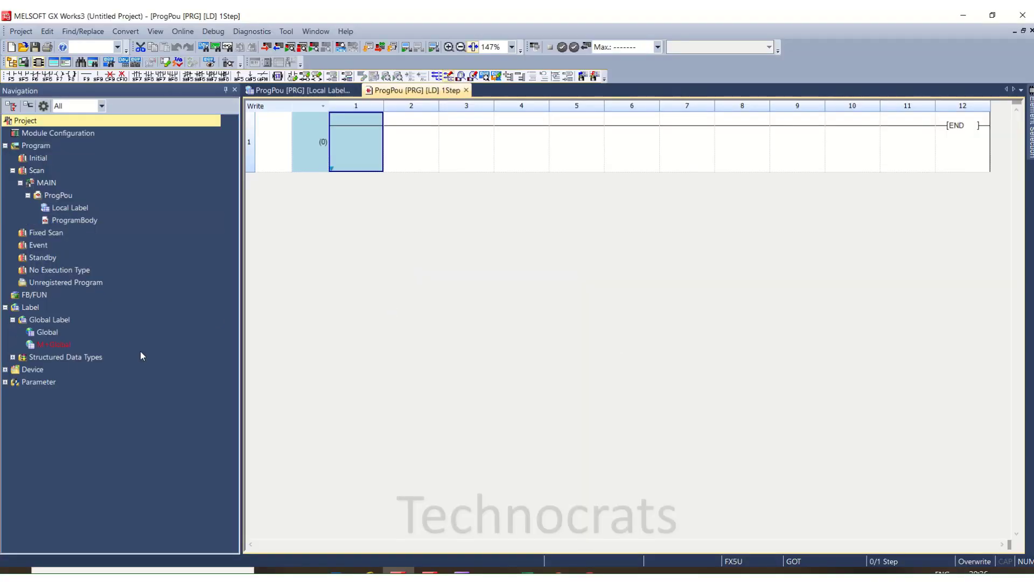
# - Open the Analog Input parameters under Parameter > FX5UCPU > Module Parameter
pyautogui.doubleClick(39, 382)
pyautogui.doubleClick(45, 407)
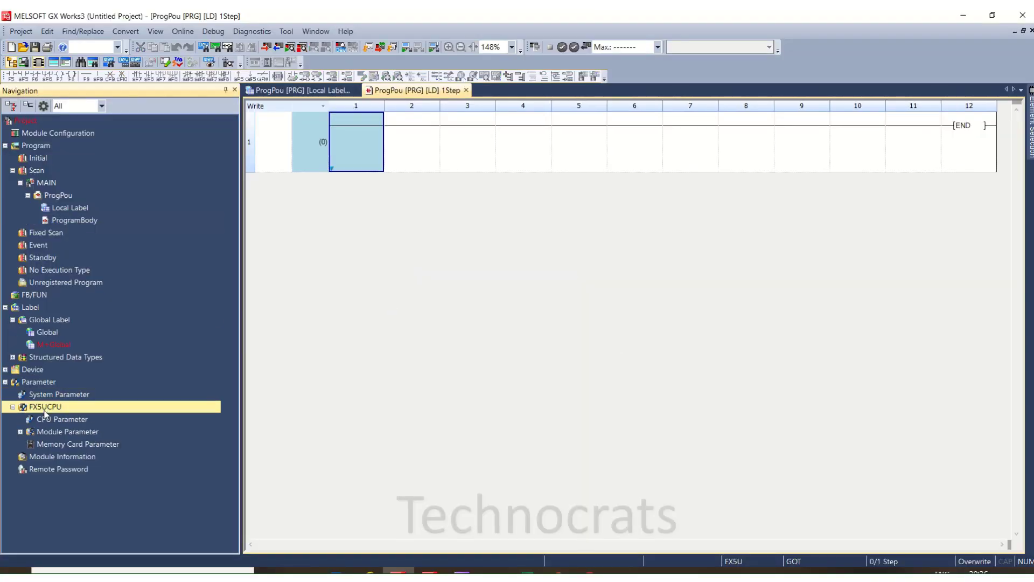
pyautogui.click(57, 431)
pyautogui.doubleClick(47, 432)
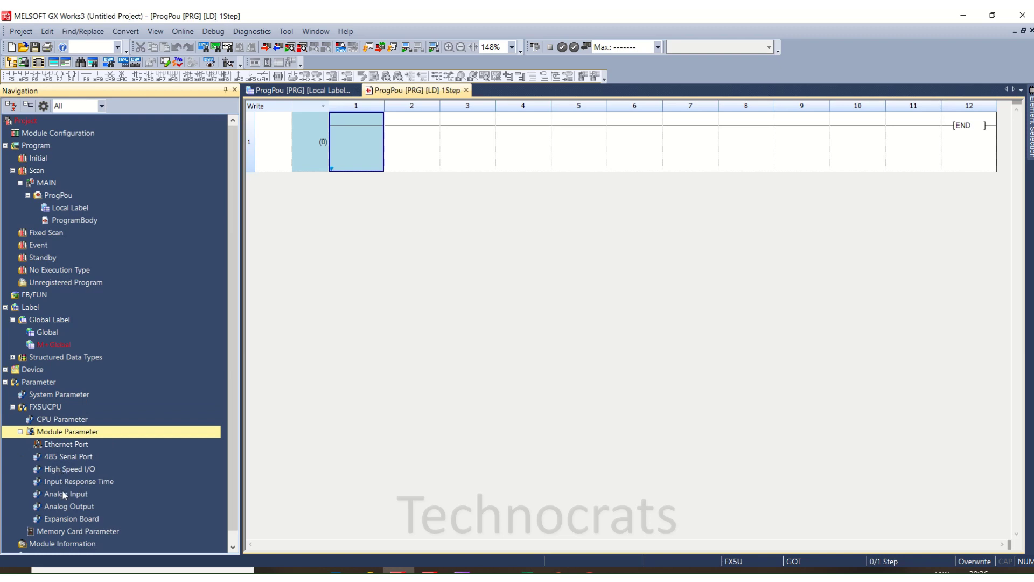
pyautogui.click(62, 491)
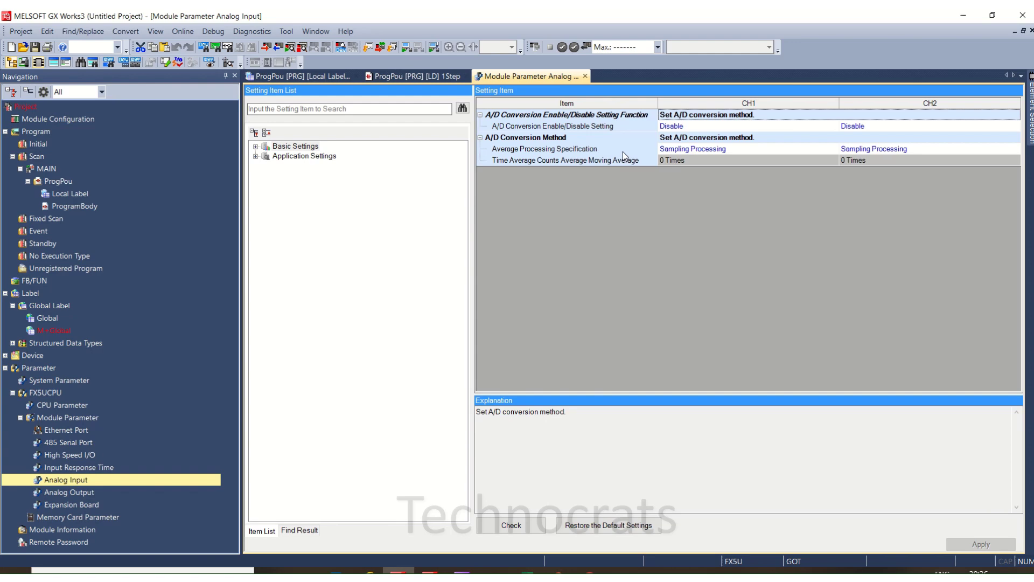
# - Enable CH1 A/D conversion and try Time Average as the averaging method
pyautogui.click(518, 127)
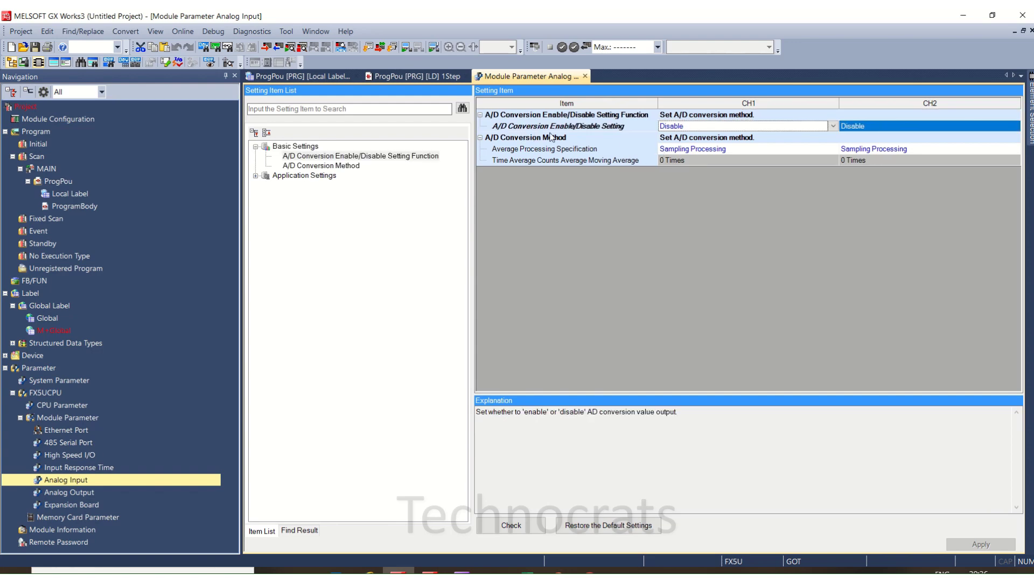
pyautogui.click(700, 128)
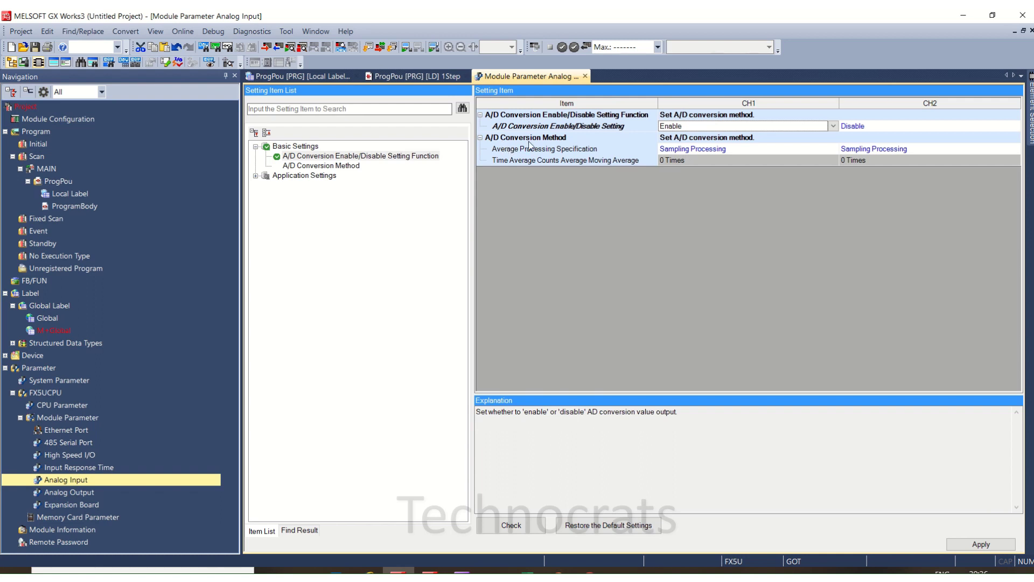
pyautogui.click(555, 149)
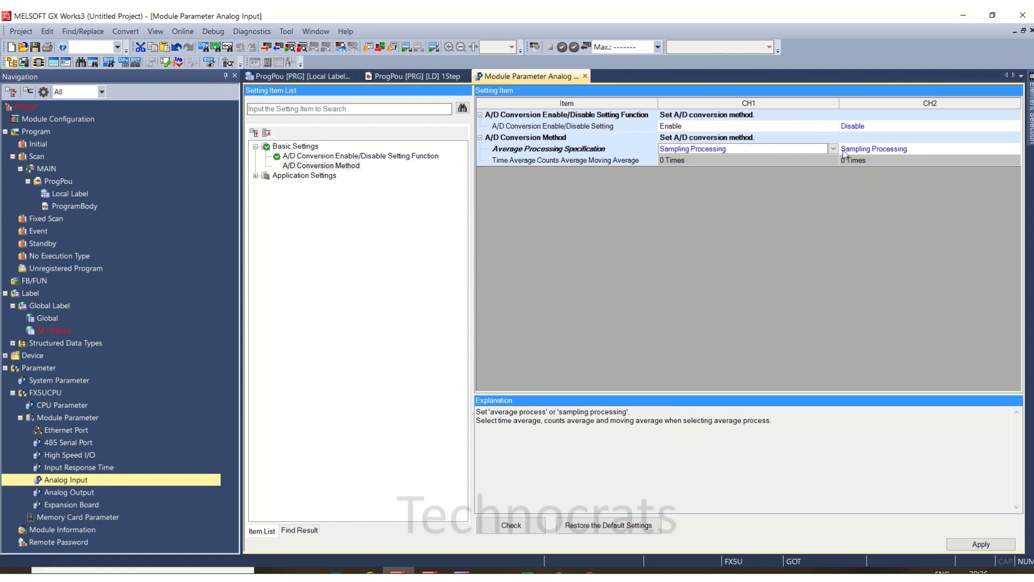
pyautogui.click(833, 149)
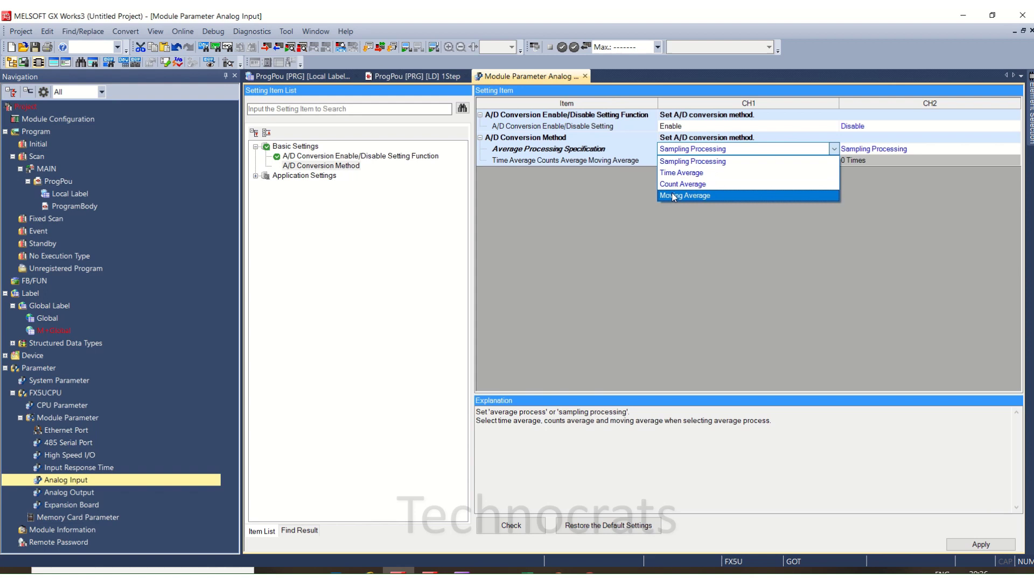
pyautogui.click(705, 174)
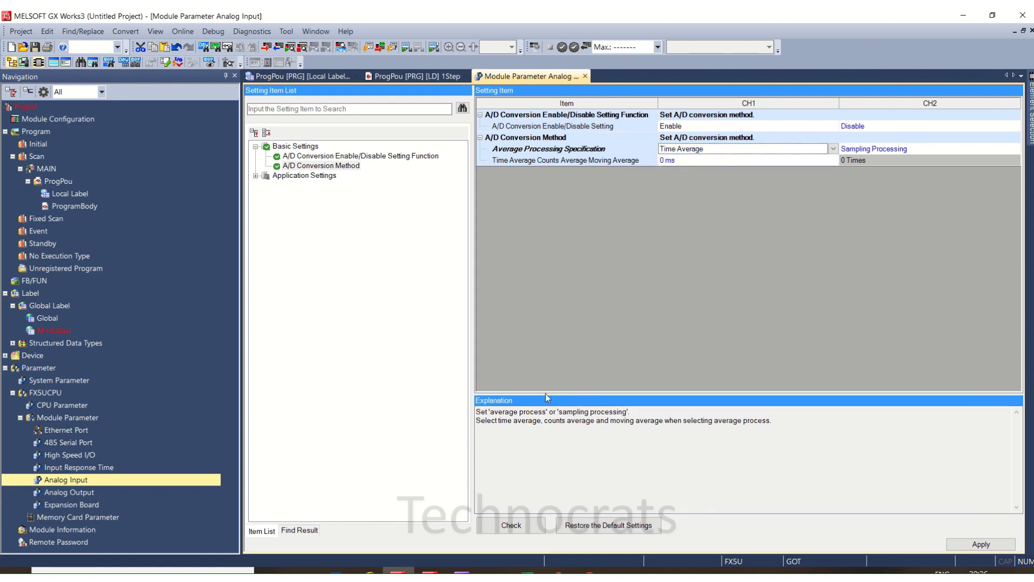
pyautogui.click(714, 160)
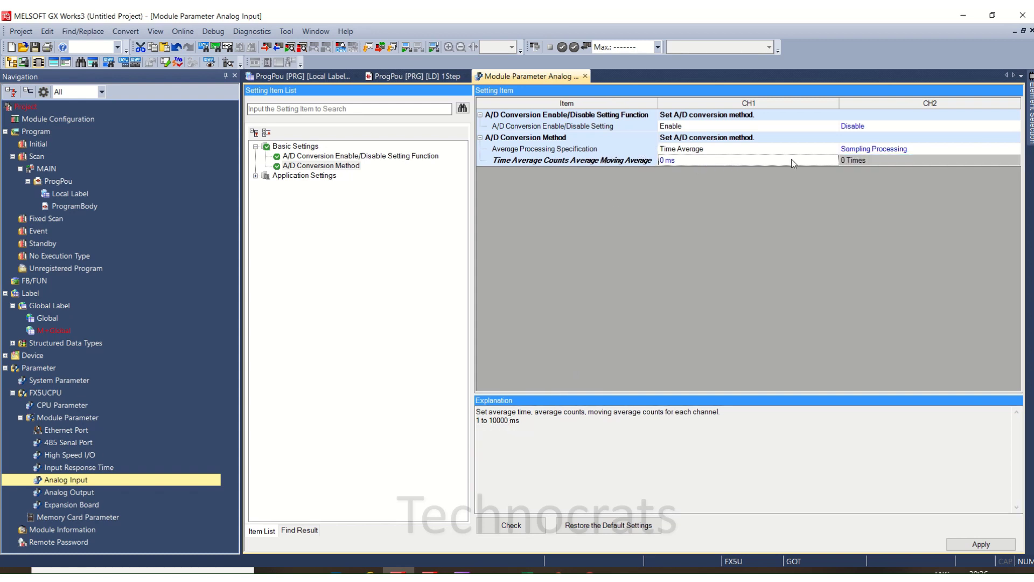
# - Try Count Average and then Moving Average for CH1, checking their ranges
pyautogui.click(808, 149)
pyautogui.click(698, 188)
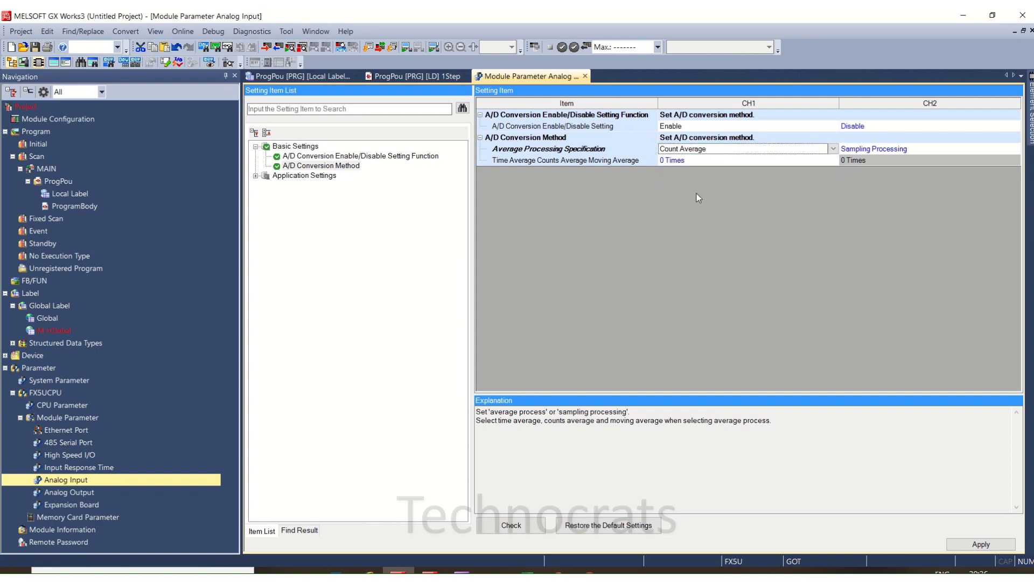
pyautogui.click(693, 161)
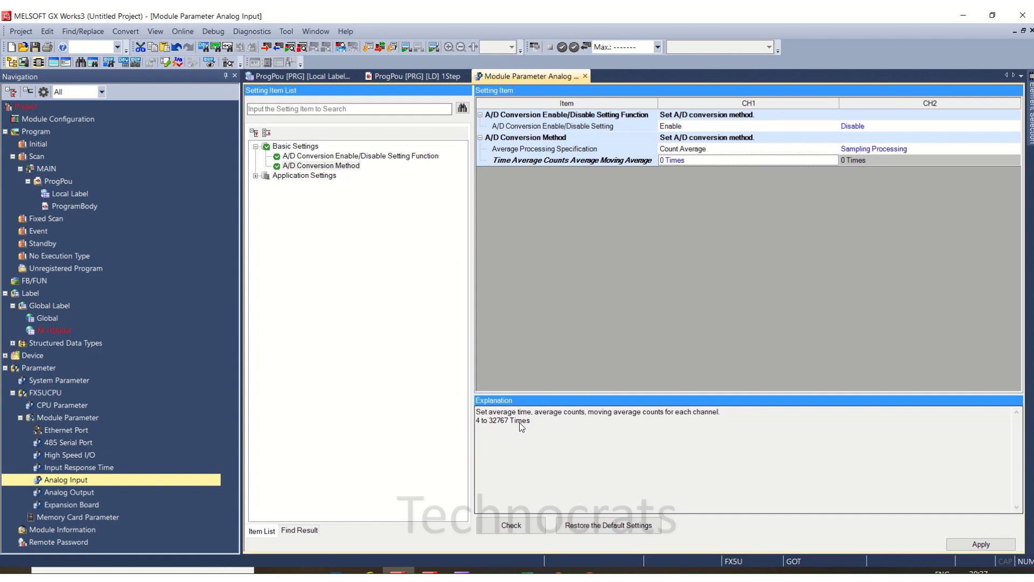
pyautogui.click(744, 151)
pyautogui.click(833, 150)
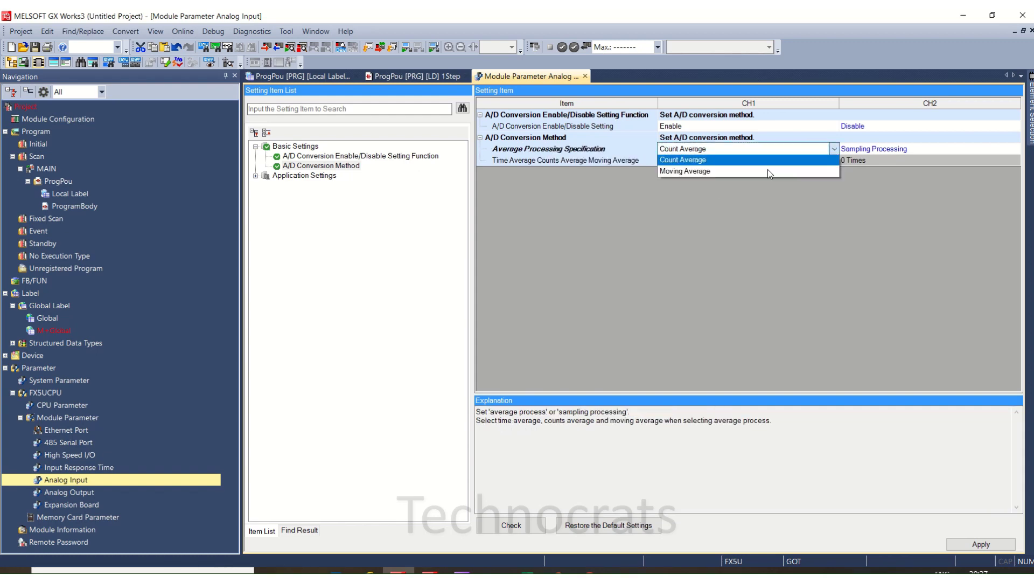
pyautogui.click(703, 196)
pyautogui.click(752, 161)
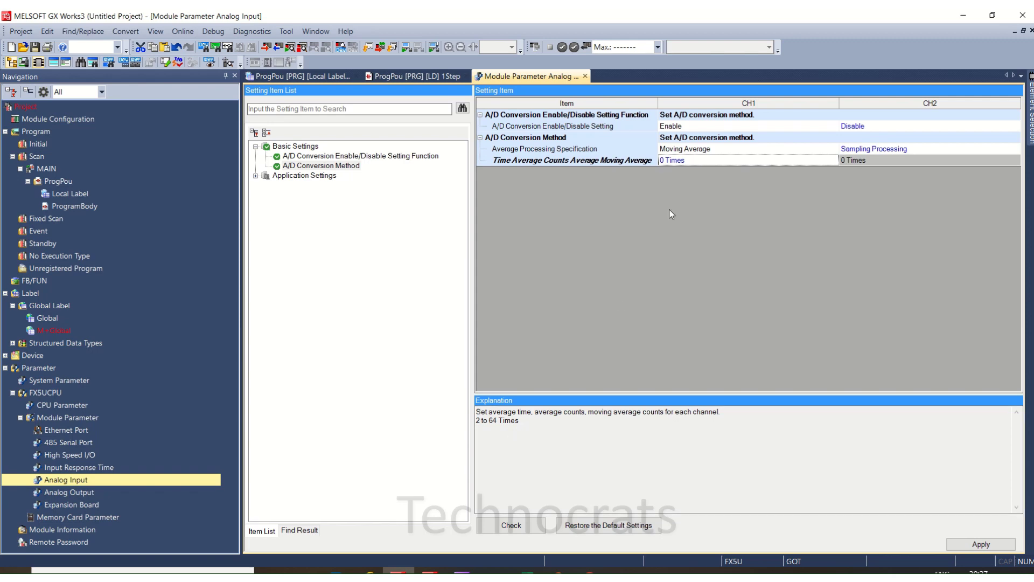
# - Return CH1 to Sampling Processing and bring up the Application Settings
pyautogui.click(768, 148)
pyautogui.click(832, 150)
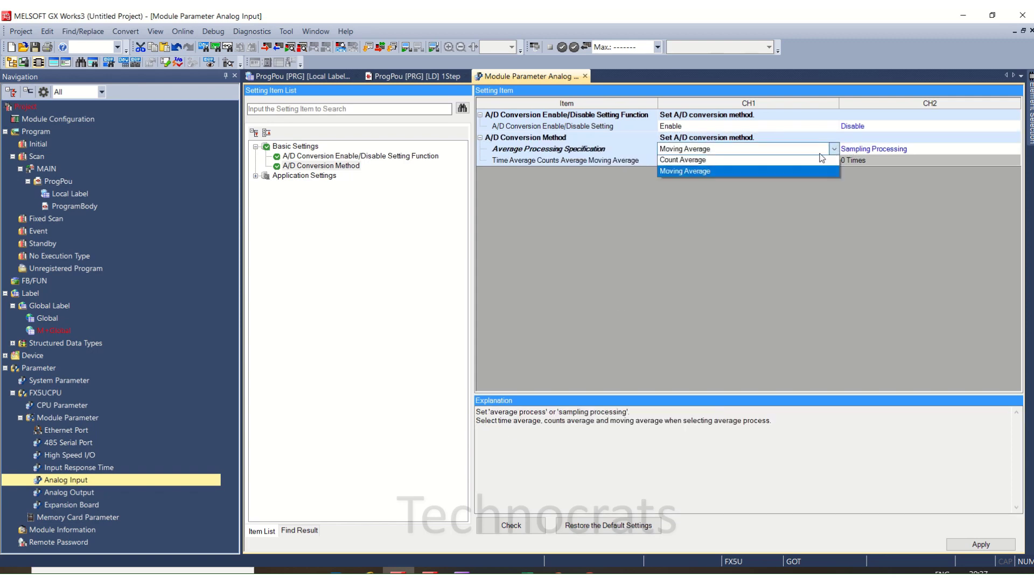
pyautogui.click(703, 157)
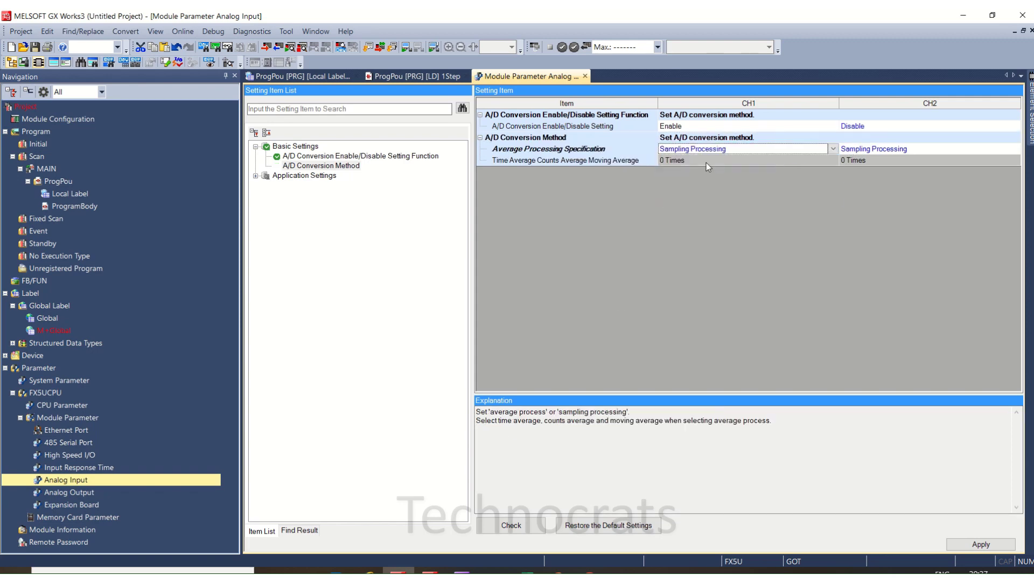
pyautogui.click(317, 180)
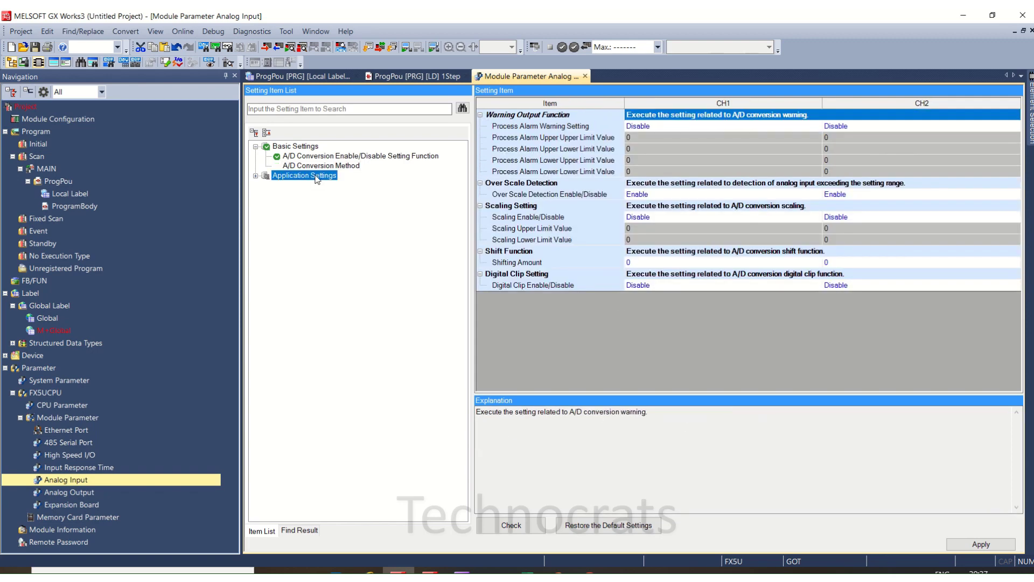
# - Enable CH1 process alarm warnings with limits 3800, 3600, 20 and 5
pyautogui.click(507, 122)
pyautogui.click(669, 126)
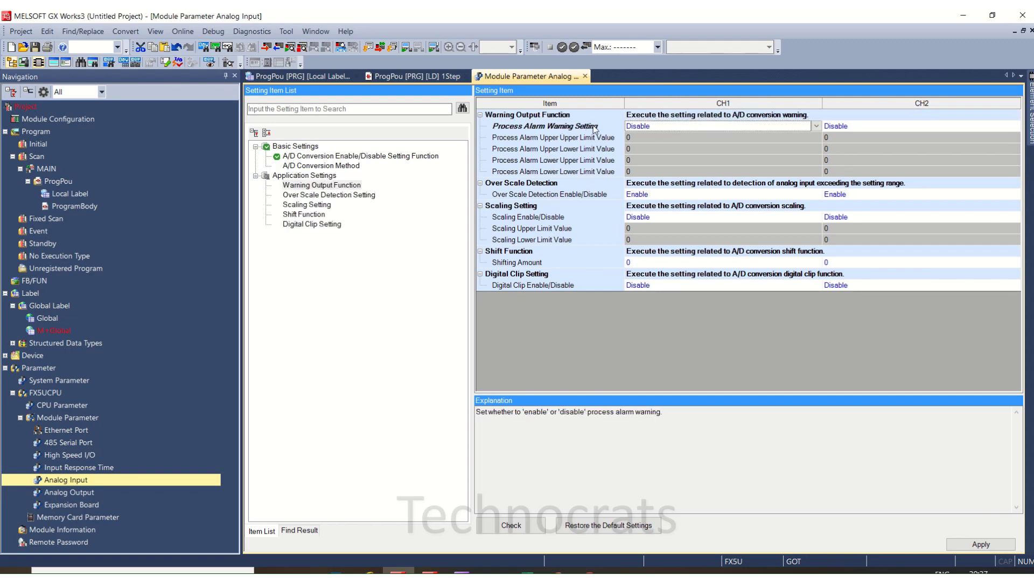
pyautogui.write('e')
pyautogui.click(646, 137)
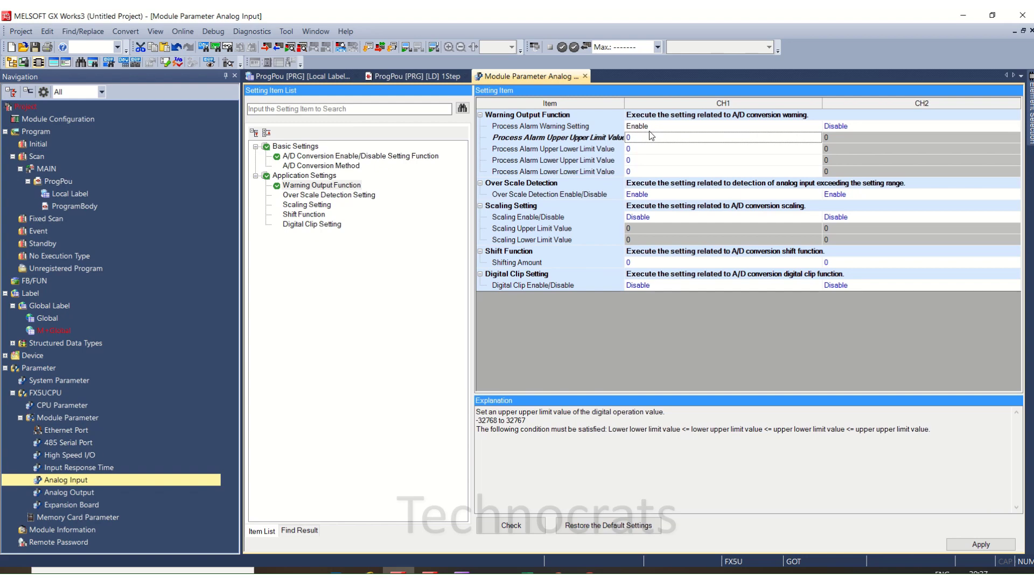
pyautogui.write('3800')
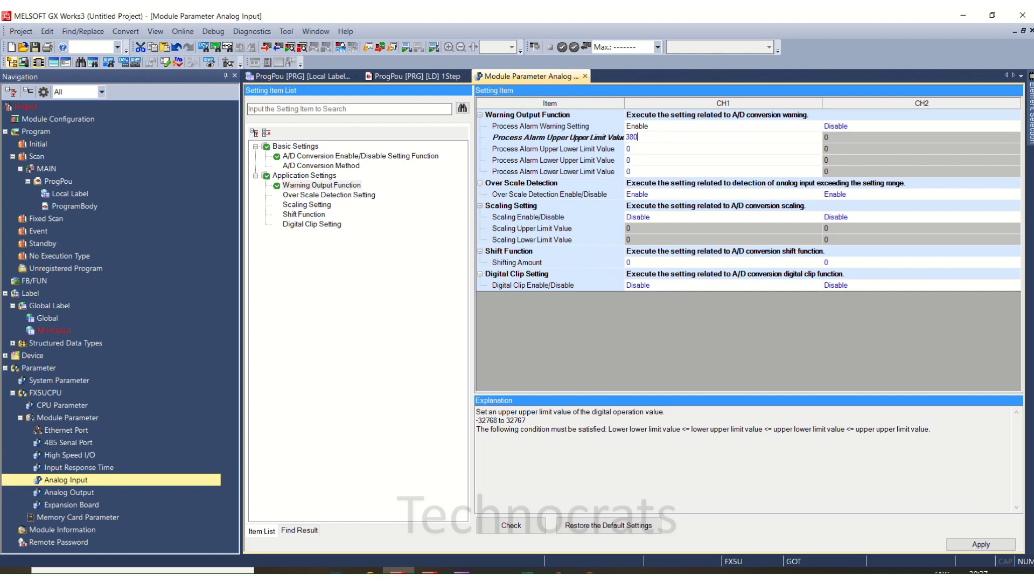
pyautogui.press('Return')
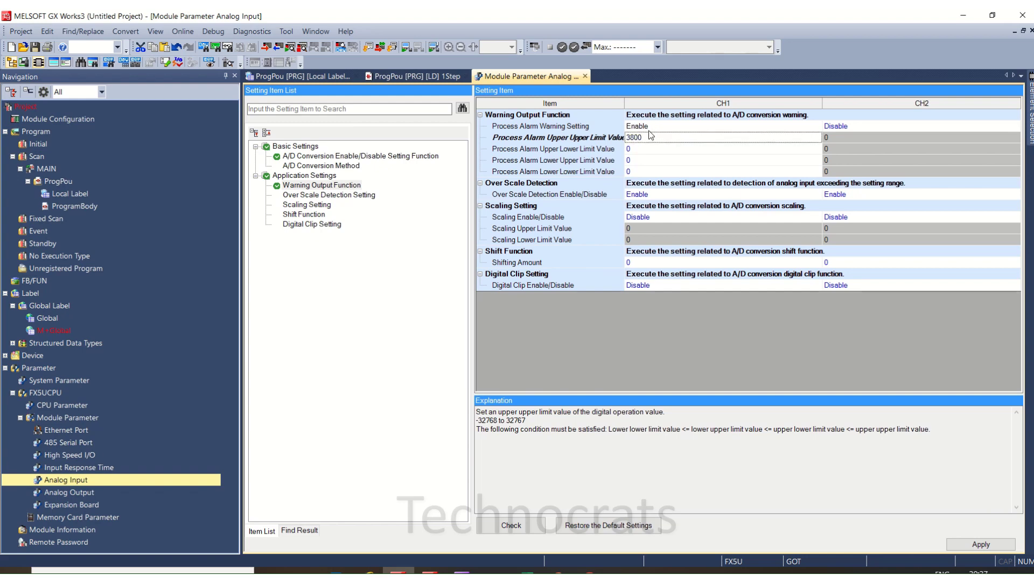
pyautogui.click(634, 150)
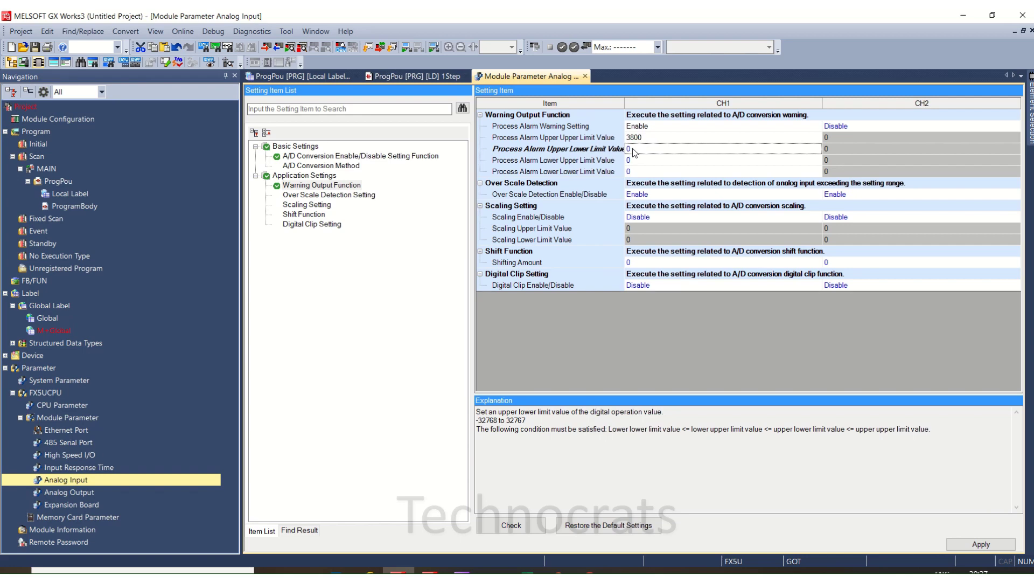
pyautogui.write('3600')
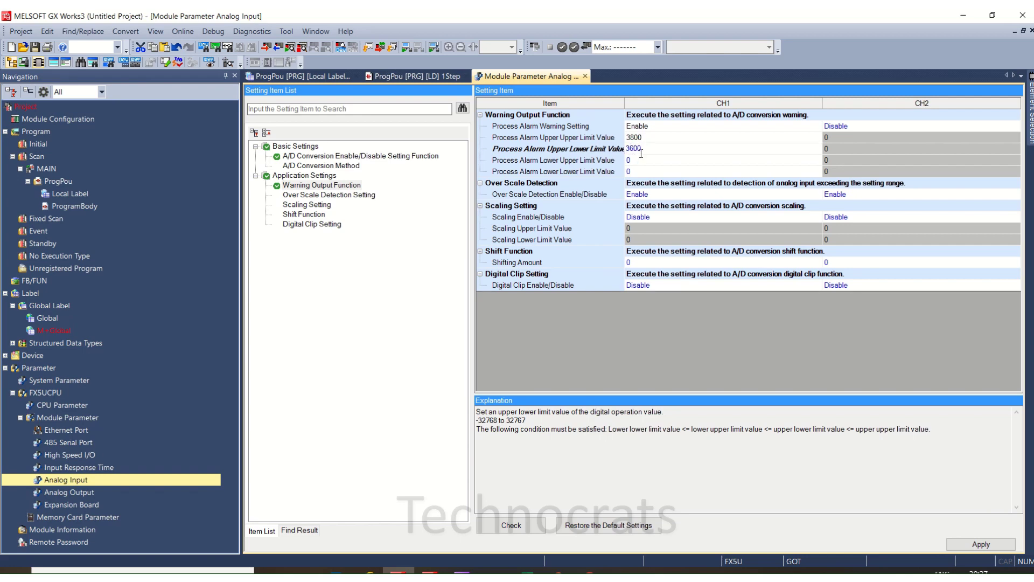
pyautogui.click(657, 163)
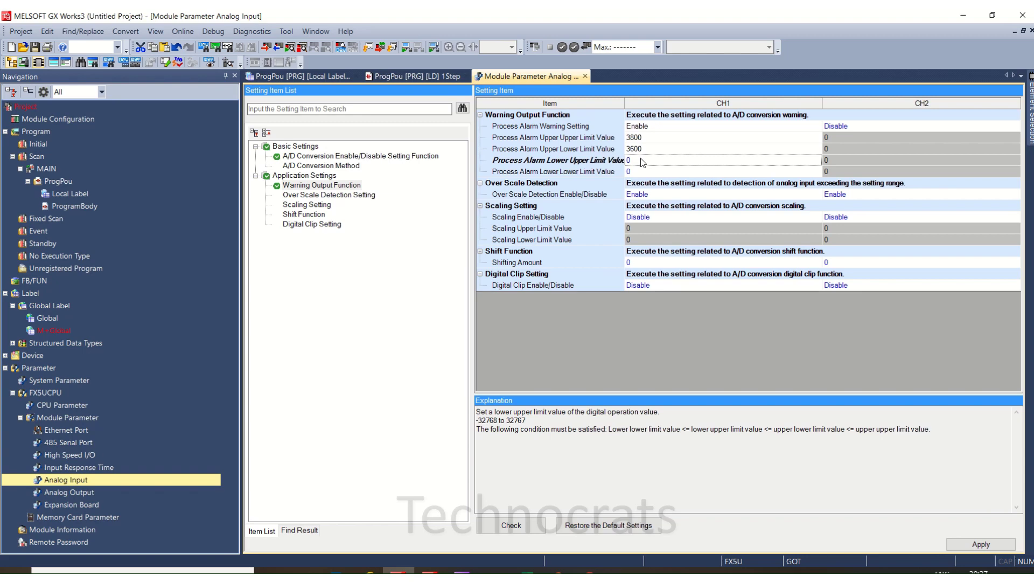
pyautogui.write('20')
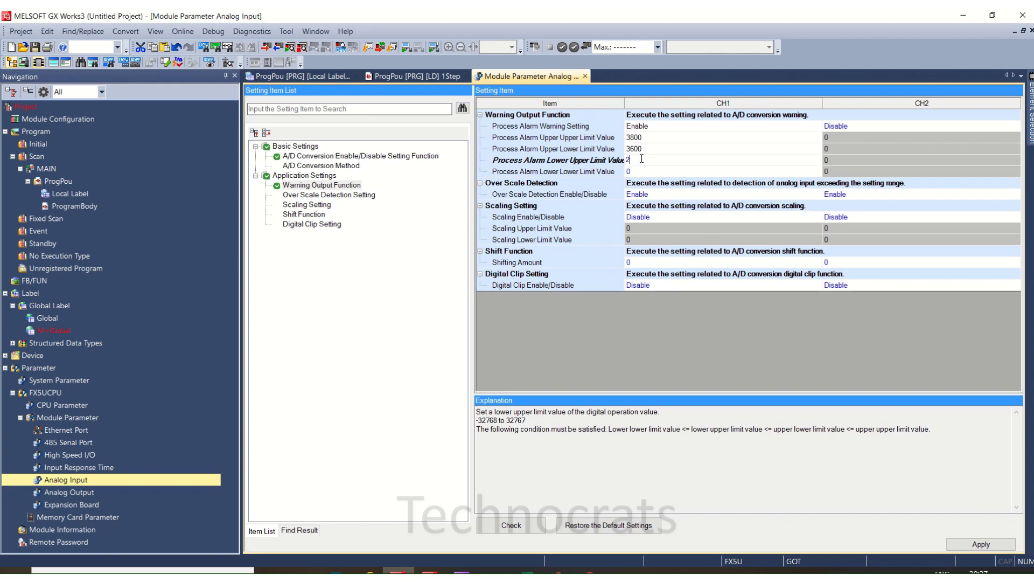
pyautogui.click(648, 172)
pyautogui.write('5')
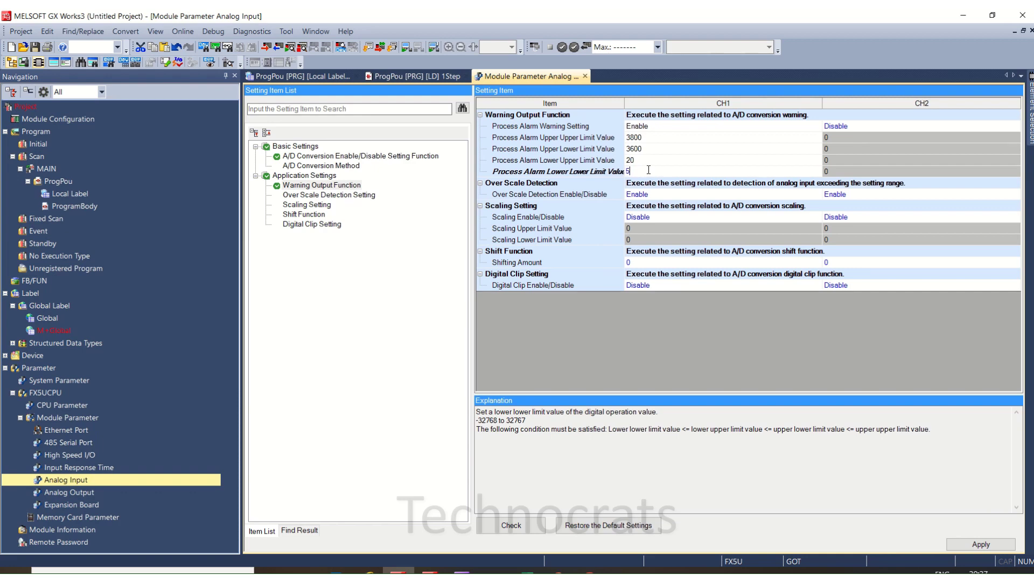
pyautogui.press('Tab')
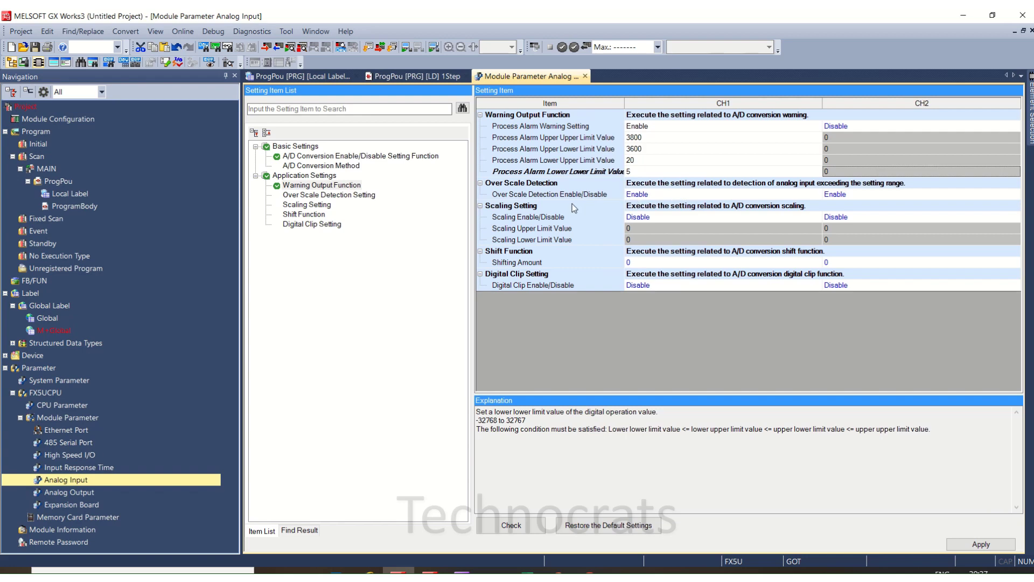
# - Set CH1 Scaling Enable/Disable to Enable, with upper limit 100 and lower limit 1
pyautogui.click(503, 212)
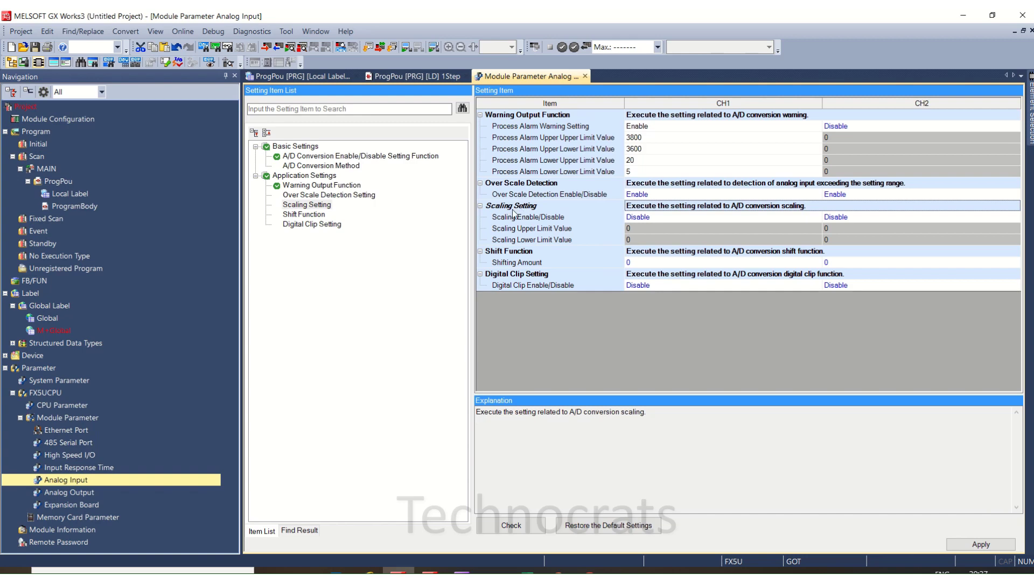
pyautogui.doubleClick(680, 219)
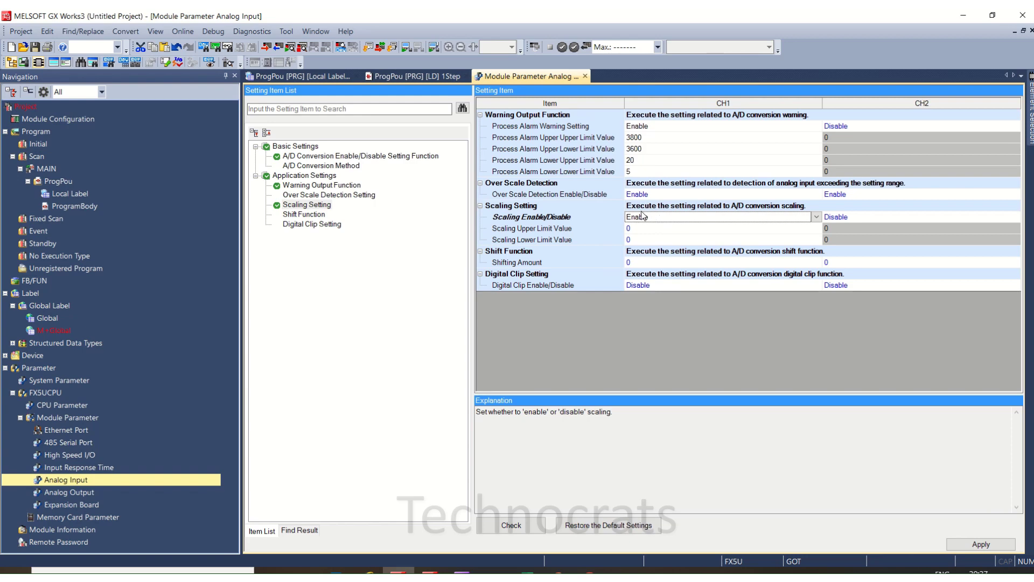
pyautogui.click(638, 241)
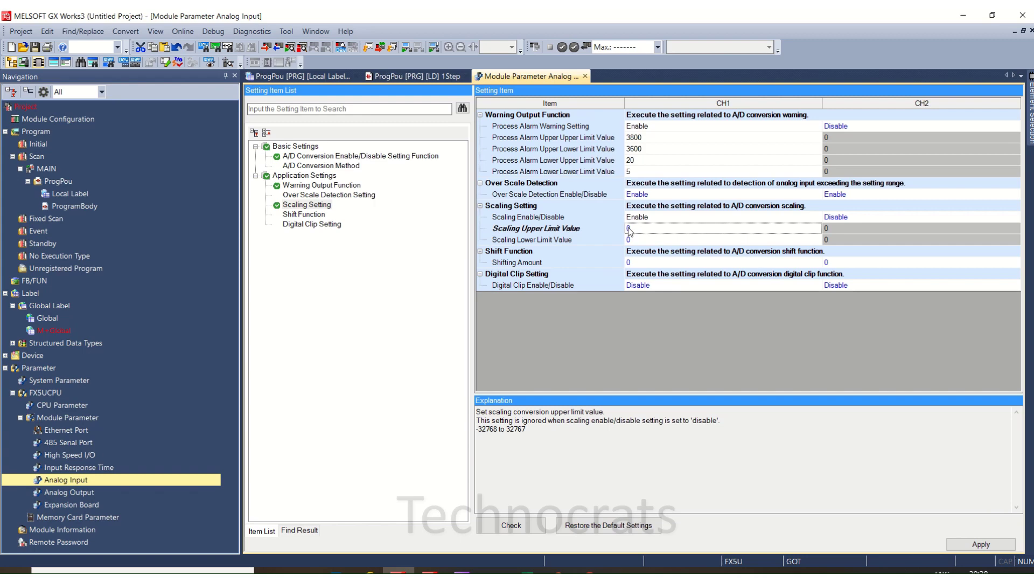
pyautogui.write('100')
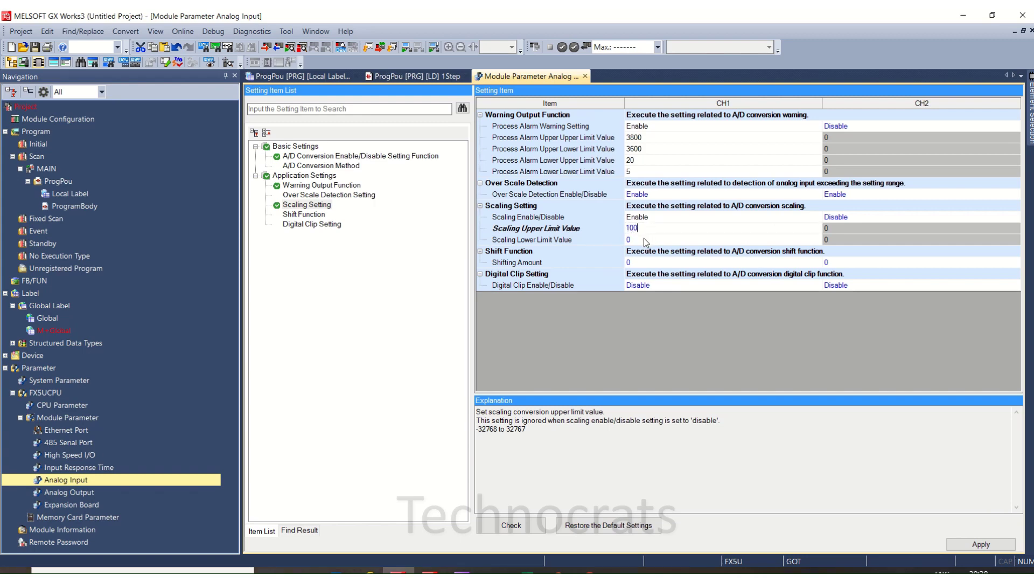
pyautogui.click(644, 240)
pyautogui.write('1')
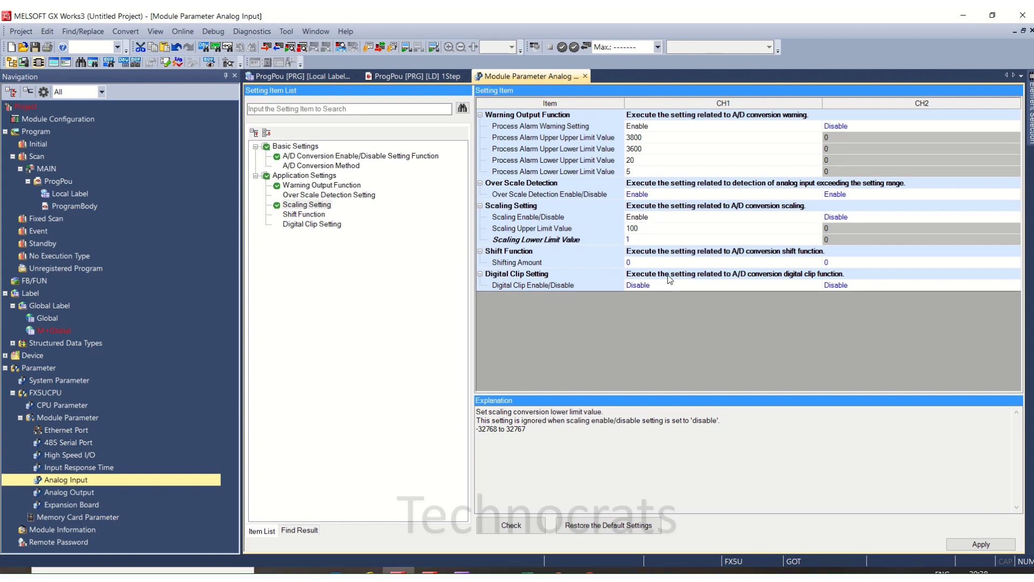
pyautogui.click(671, 240)
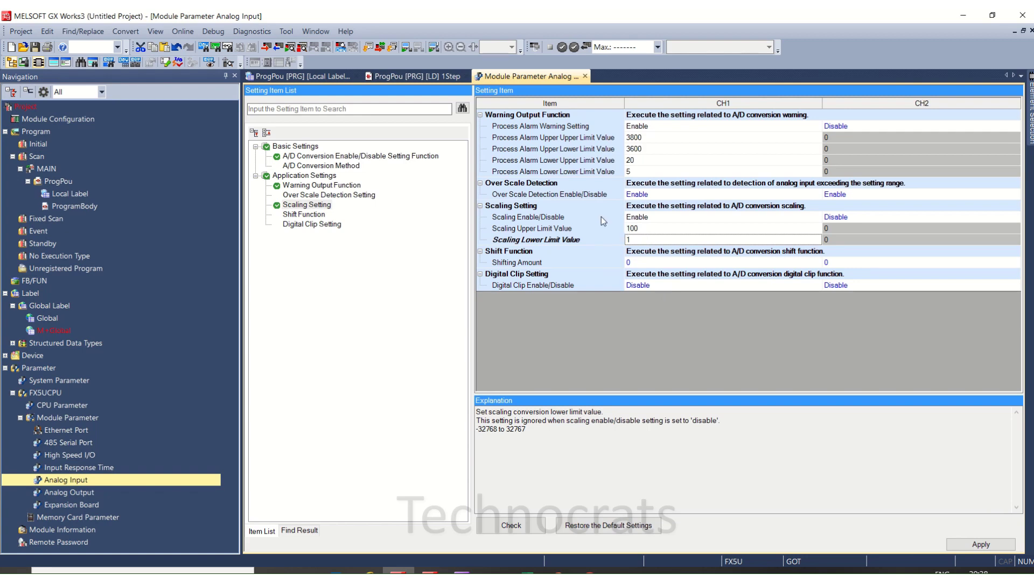
# - Set CH1 Digital Clip to Enable and apply the Analog Input module parameters
pyautogui.click(650, 267)
pyautogui.click(522, 275)
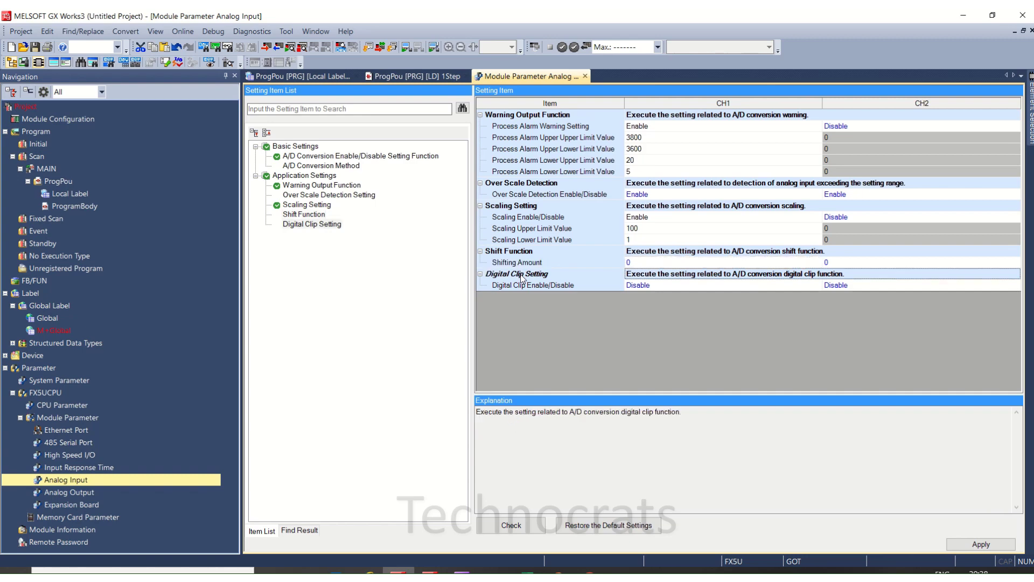
pyautogui.click(698, 286)
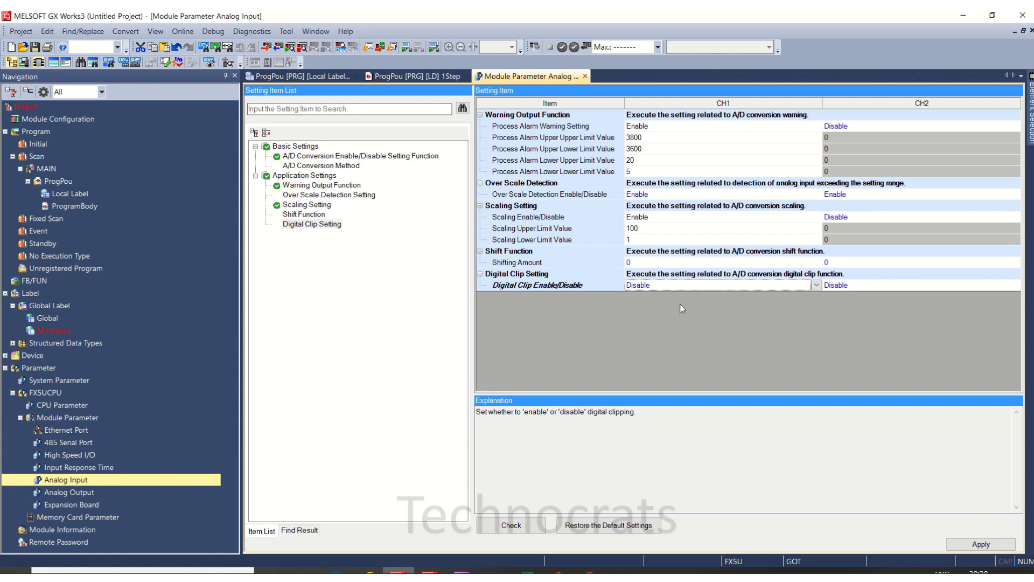
pyautogui.doubleClick(694, 287)
pyautogui.press('Return')
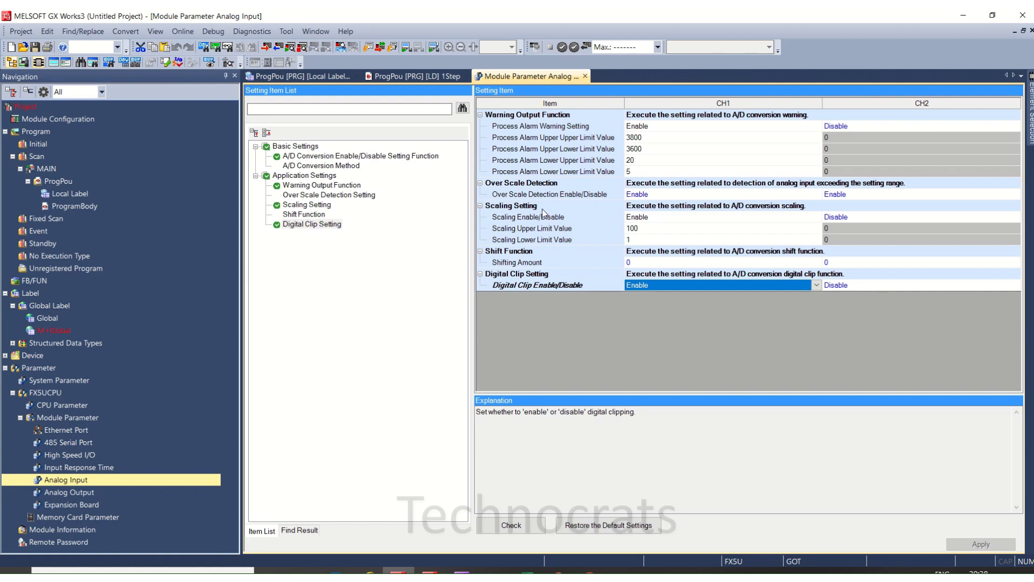
# - Switch between the manual's special registers list and the analog input parameters
pyautogui.click(585, 560)
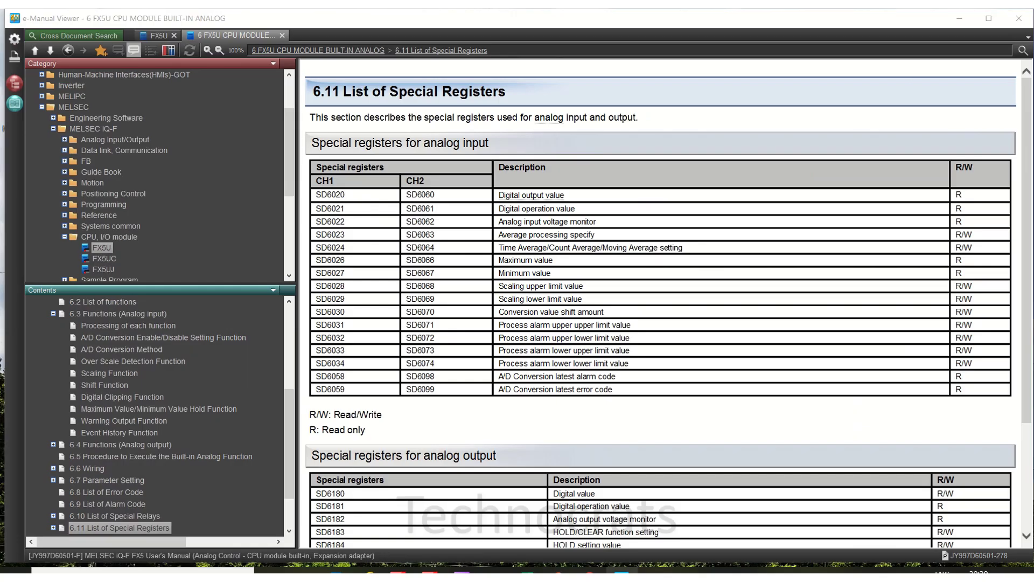
pyautogui.click(622, 571)
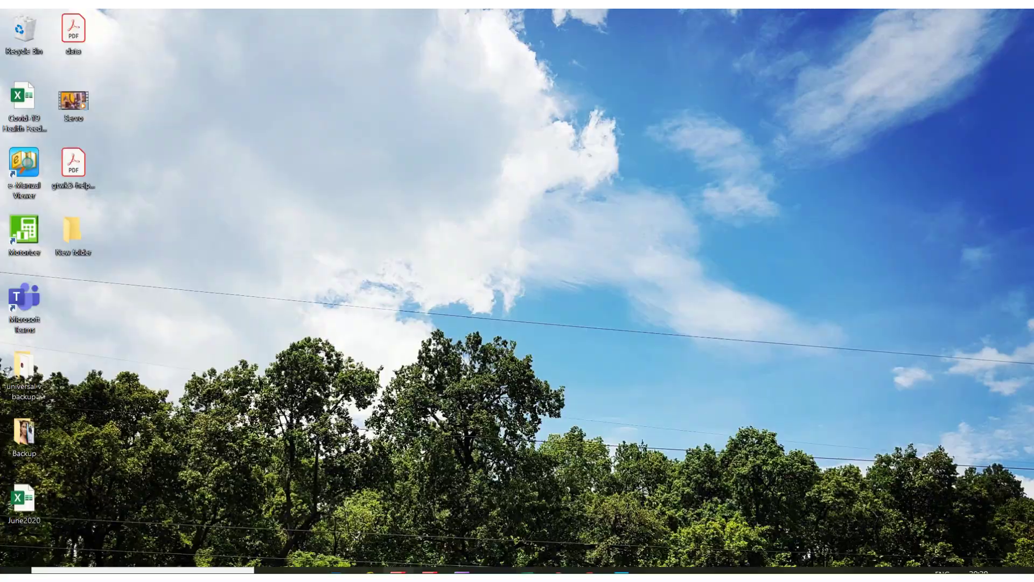
pyautogui.click(397, 570)
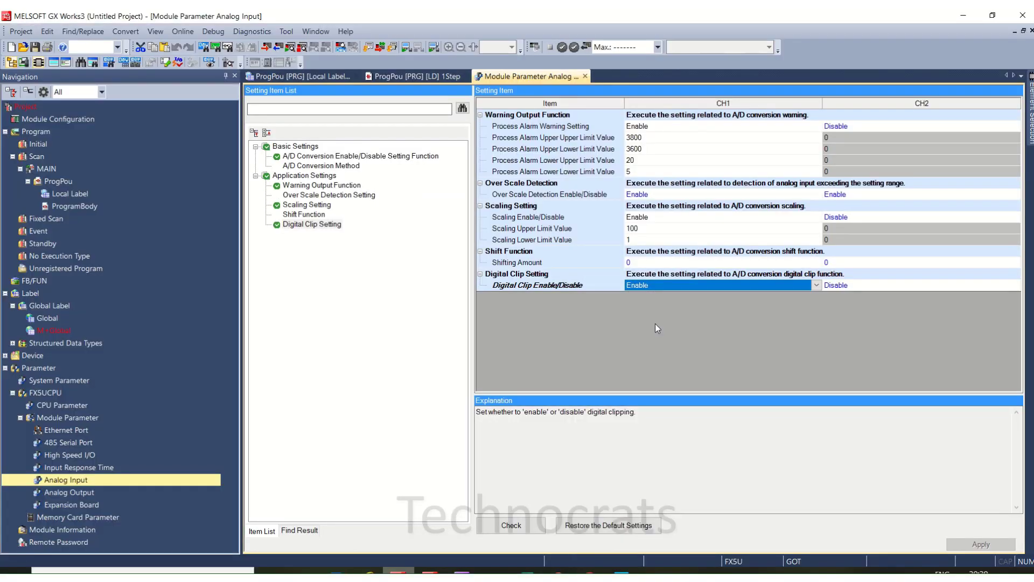
pyautogui.click(623, 570)
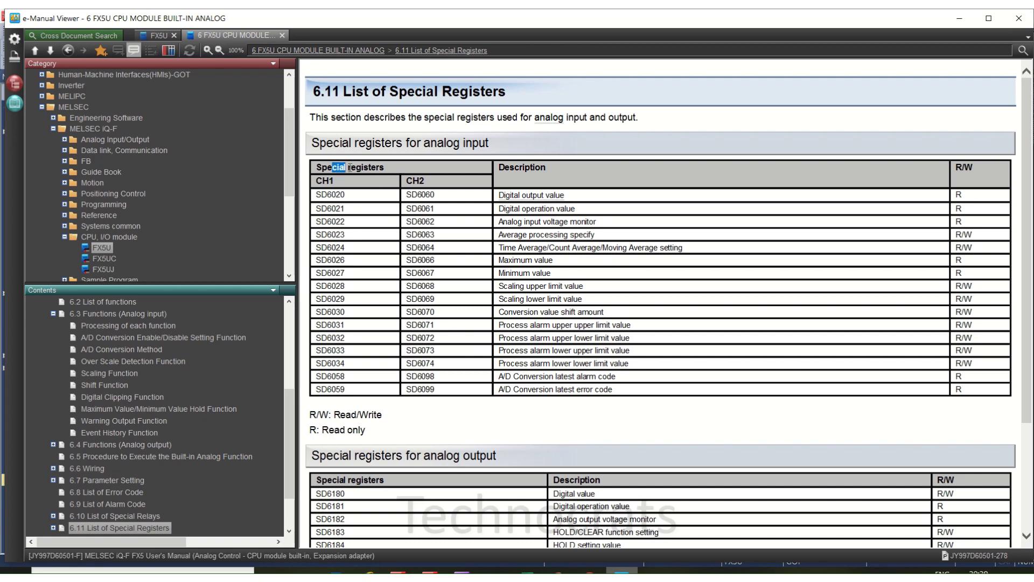
# - Highlight SD6020–SD6023 in the analog input special registers table, then minimize the manual
pyautogui.moveTo(316, 168); pyautogui.dragTo(385, 167)
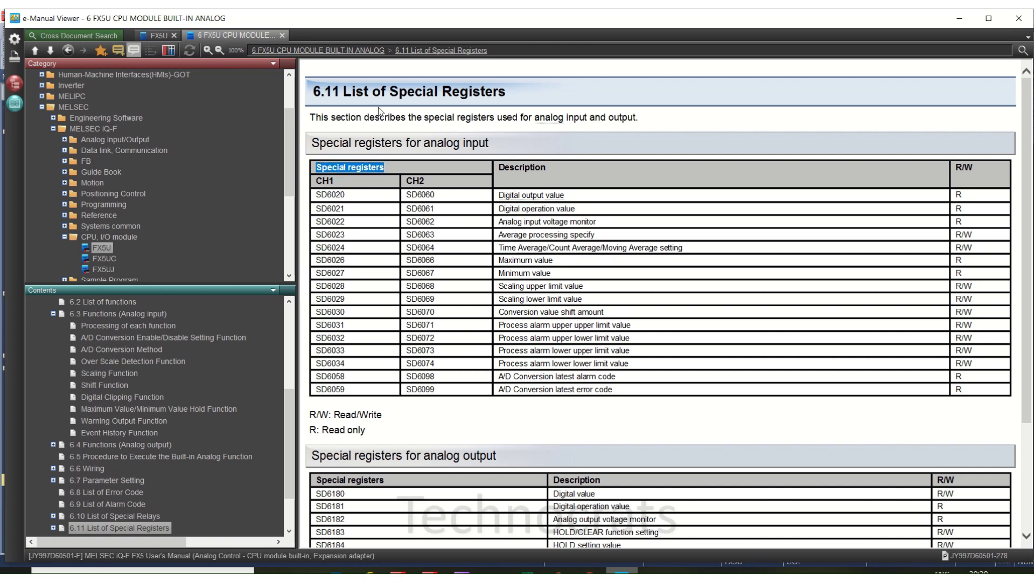
pyautogui.moveTo(315, 195); pyautogui.dragTo(352, 195)
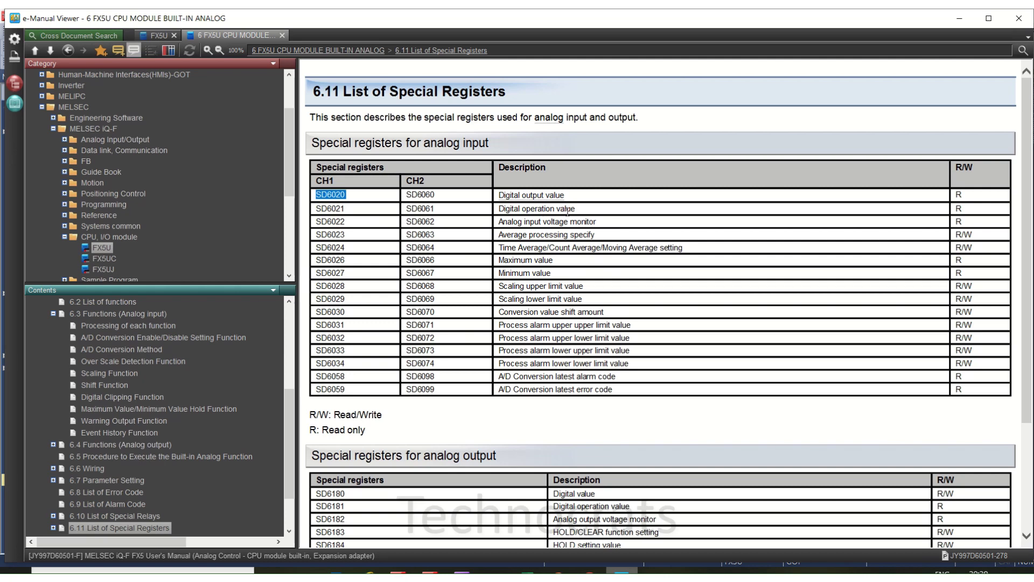
pyautogui.doubleClick(958, 209)
pyautogui.doubleClick(959, 222)
pyautogui.moveTo(979, 236)
pyautogui.mouseDown()
pyautogui.moveTo(417, 217)
pyautogui.moveTo(323, 233)
pyautogui.mouseUp()
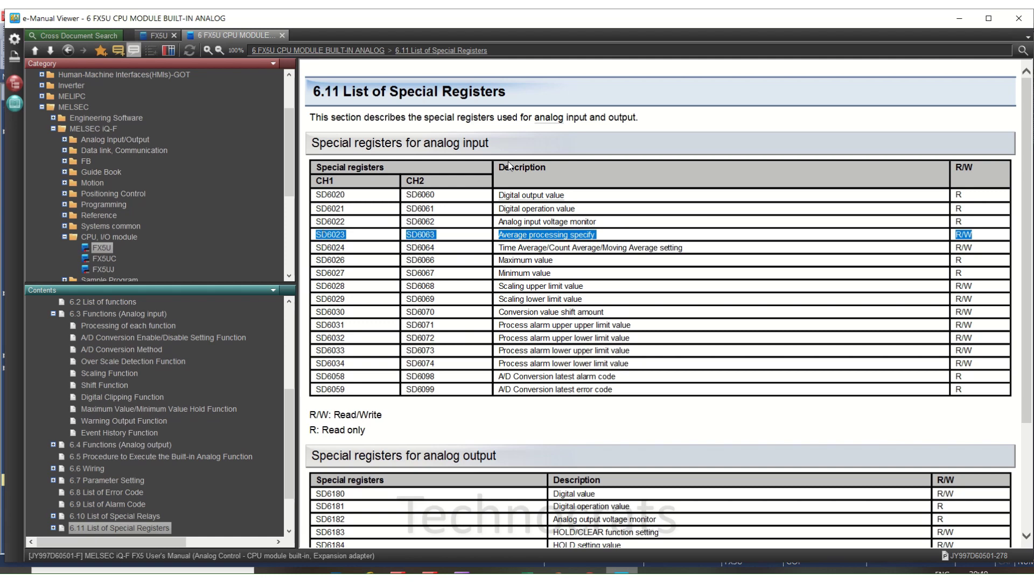
pyautogui.click(960, 18)
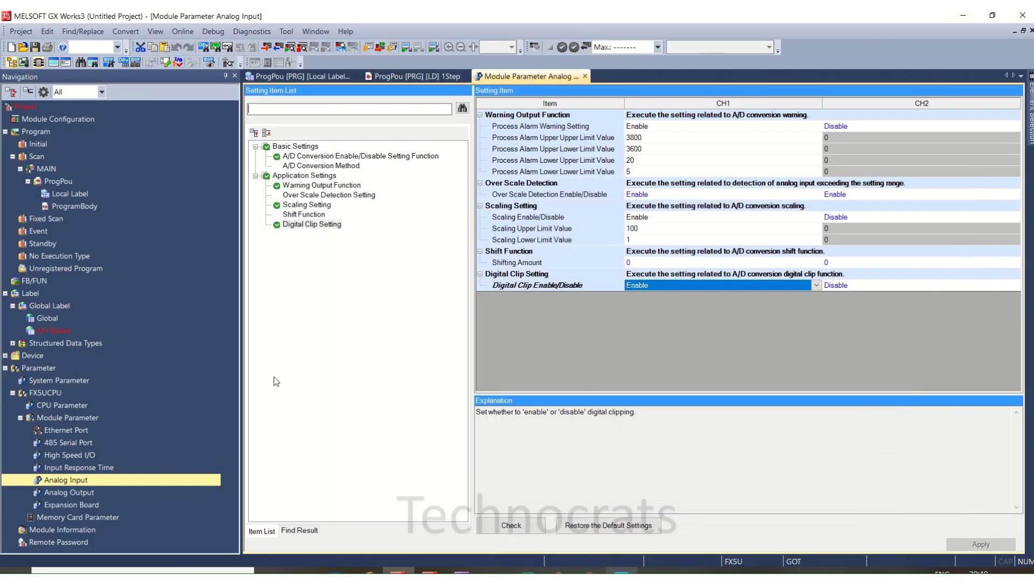
# - Open the Analog Output parameters and enable D/A conversion and D/A output
pyautogui.doubleClick(76, 493)
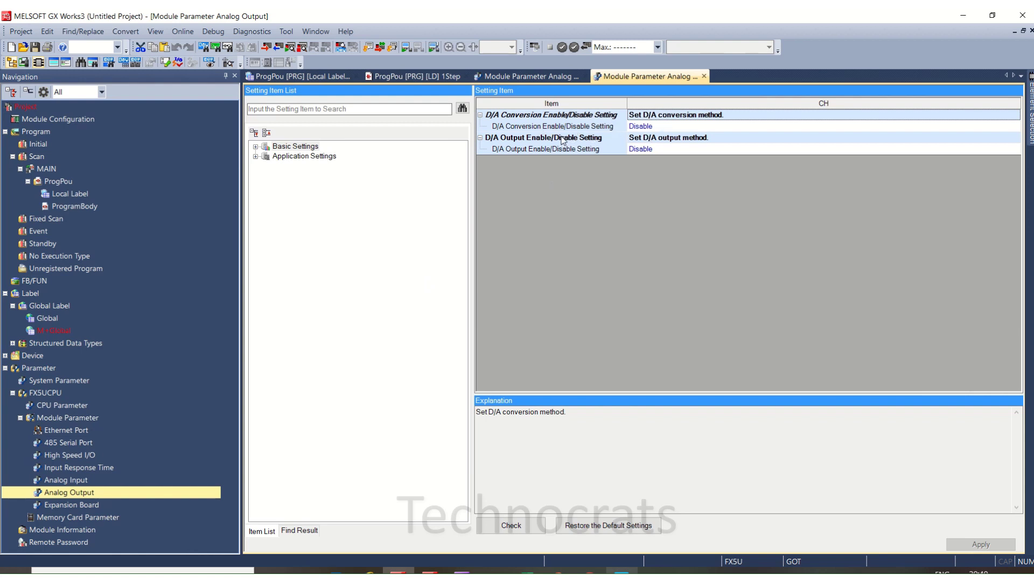
pyautogui.doubleClick(641, 126)
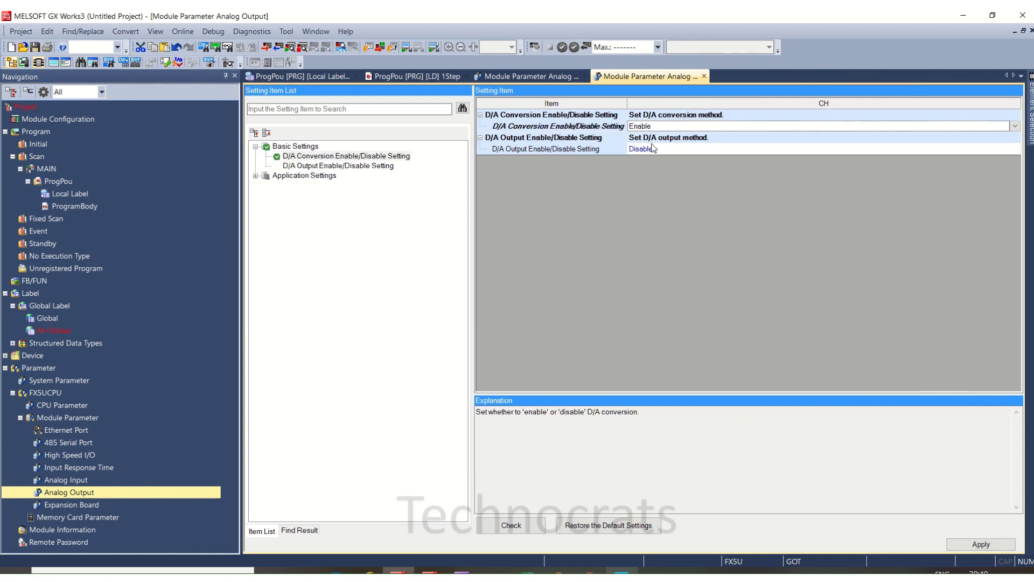
pyautogui.doubleClick(653, 150)
# - In application settings, enable warning output with upper limit 3800 and lower limit 3700
pyautogui.click(304, 176)
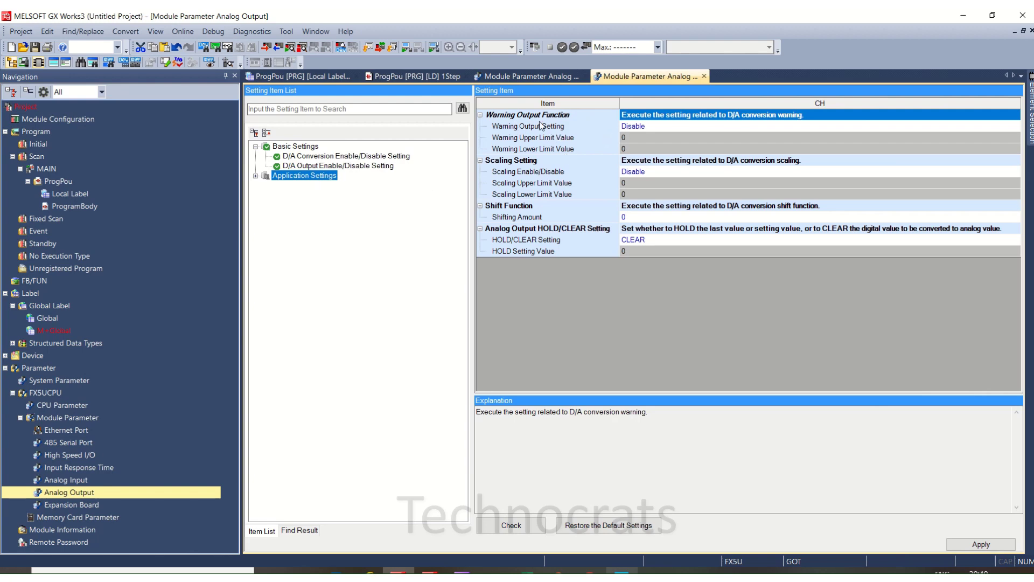
pyautogui.doubleClick(664, 128)
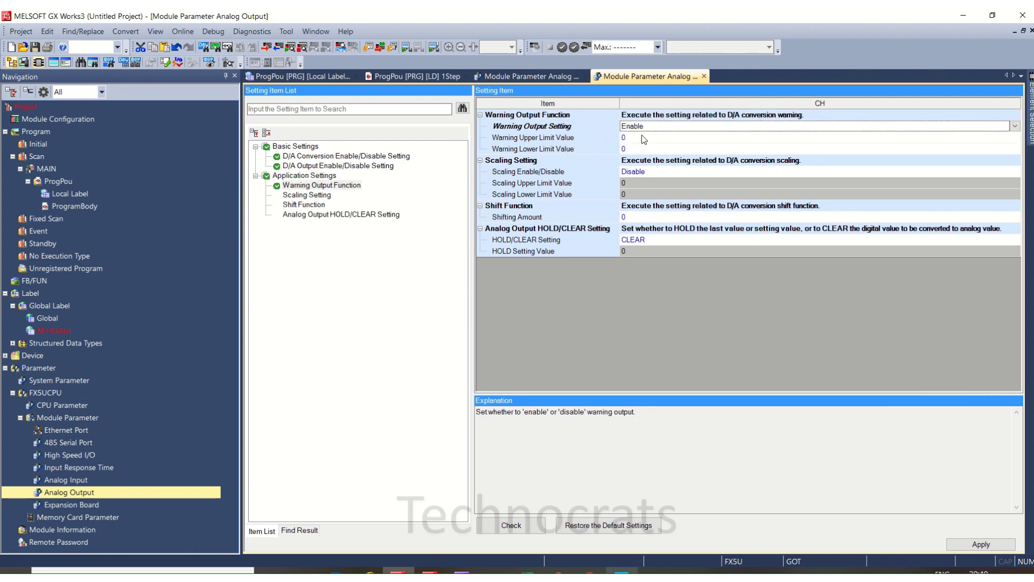
pyautogui.click(639, 139)
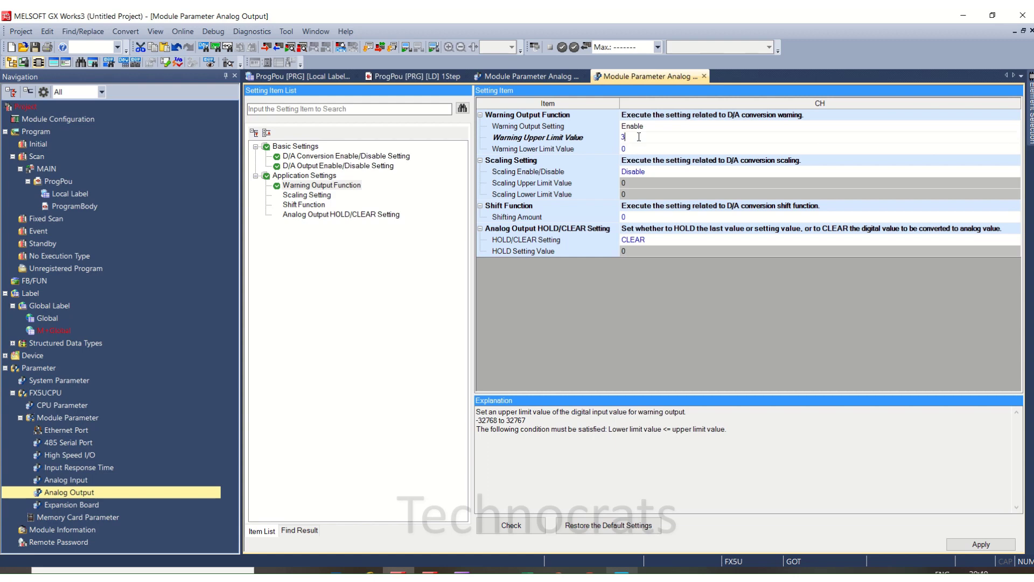
pyautogui.write('3800')
pyautogui.click(639, 150)
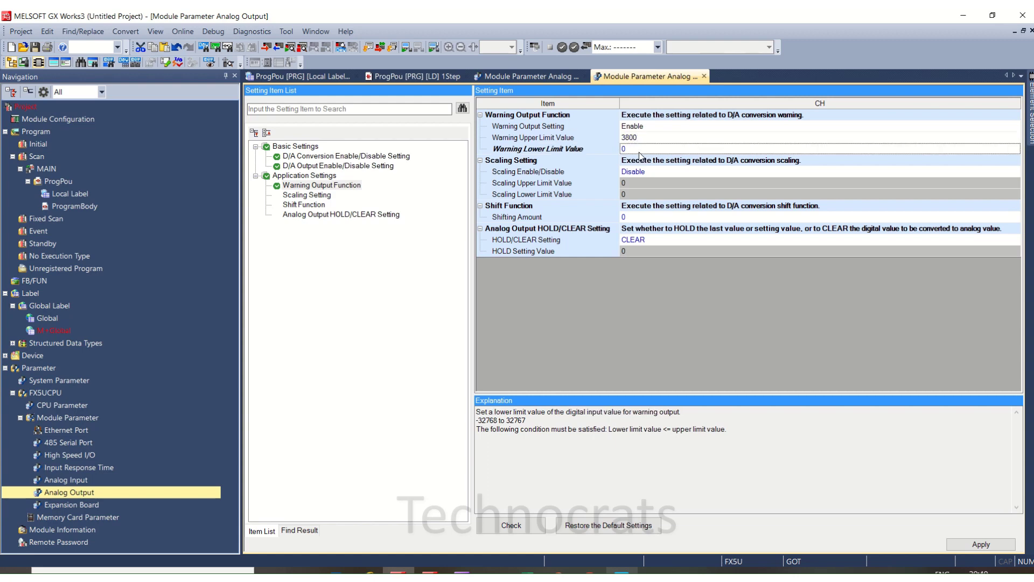
pyautogui.write('370')
pyautogui.click(641, 160)
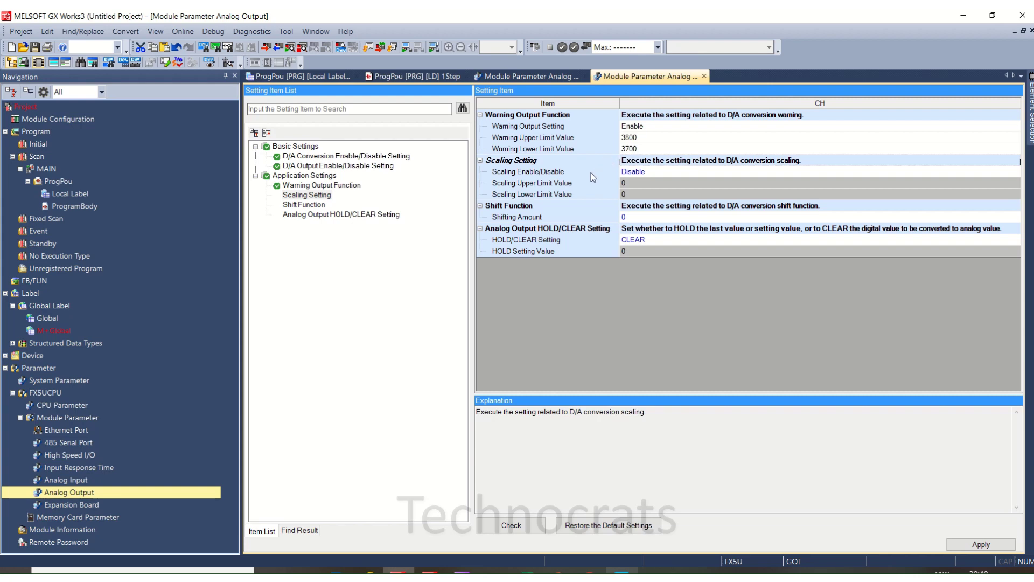
# - Enable analog output scaling with a scaling upper limit of 100
pyautogui.doubleClick(648, 172)
pyautogui.click(639, 185)
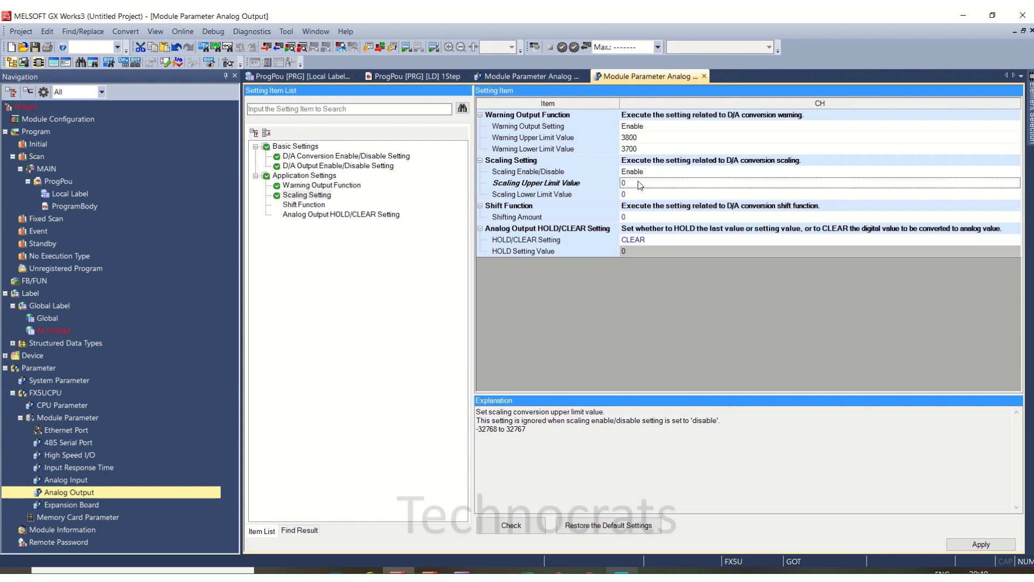
pyautogui.click(638, 194)
pyautogui.click(636, 184)
pyautogui.write('100')
pyautogui.press('Return')
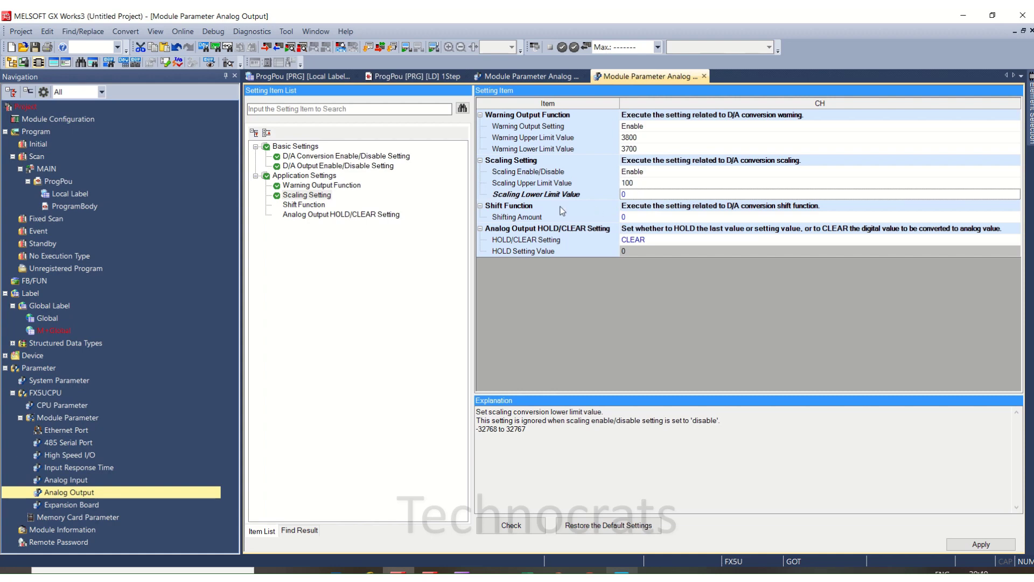
# - Review the shifting amount and HOLD/CLEAR settings, then apply the Analog Output parameters
pyautogui.click(657, 218)
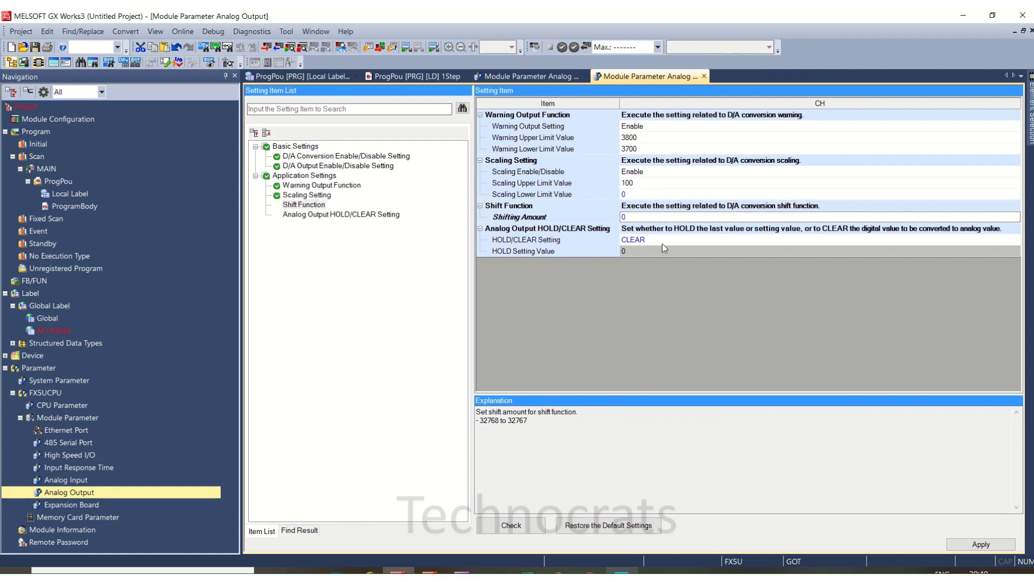
pyautogui.click(662, 240)
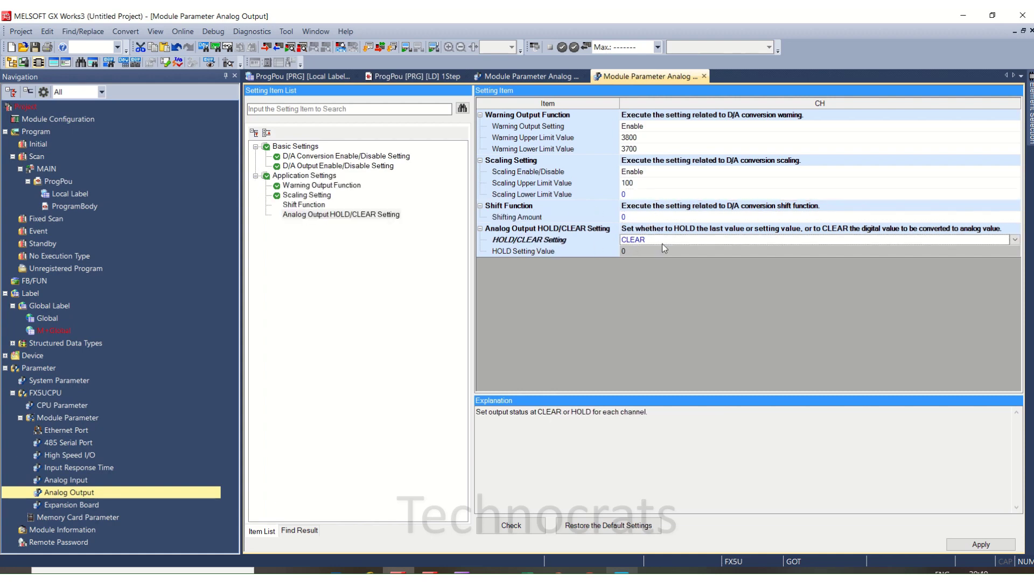
pyautogui.click(962, 546)
# - Return to the e-Manual and mark SD6180 Digital value in the analog output special registers
pyautogui.hotkey('alt', 'Tab')
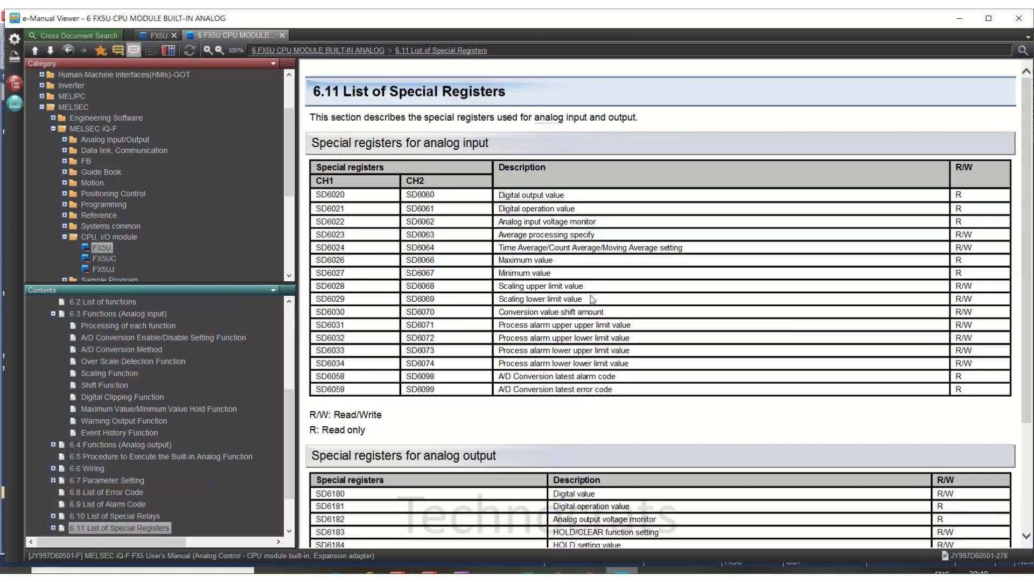
pyautogui.scroll(-5, 590, 299)
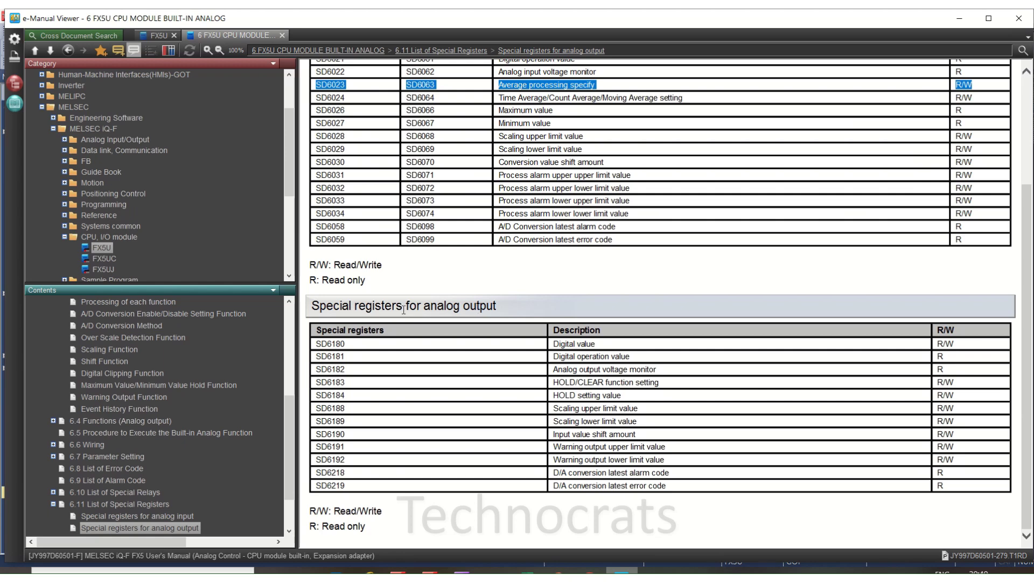
pyautogui.doubleClick(574, 344)
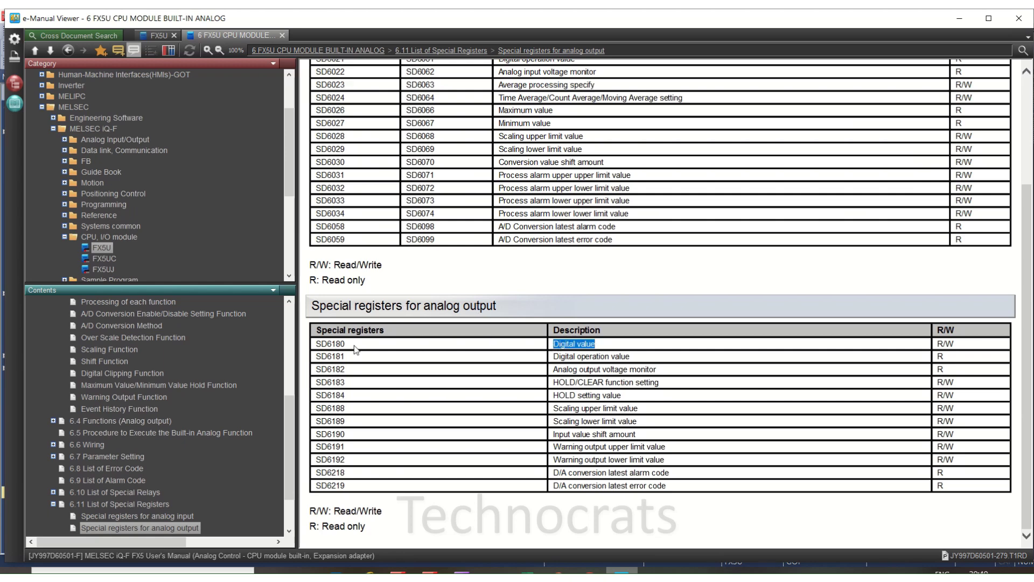